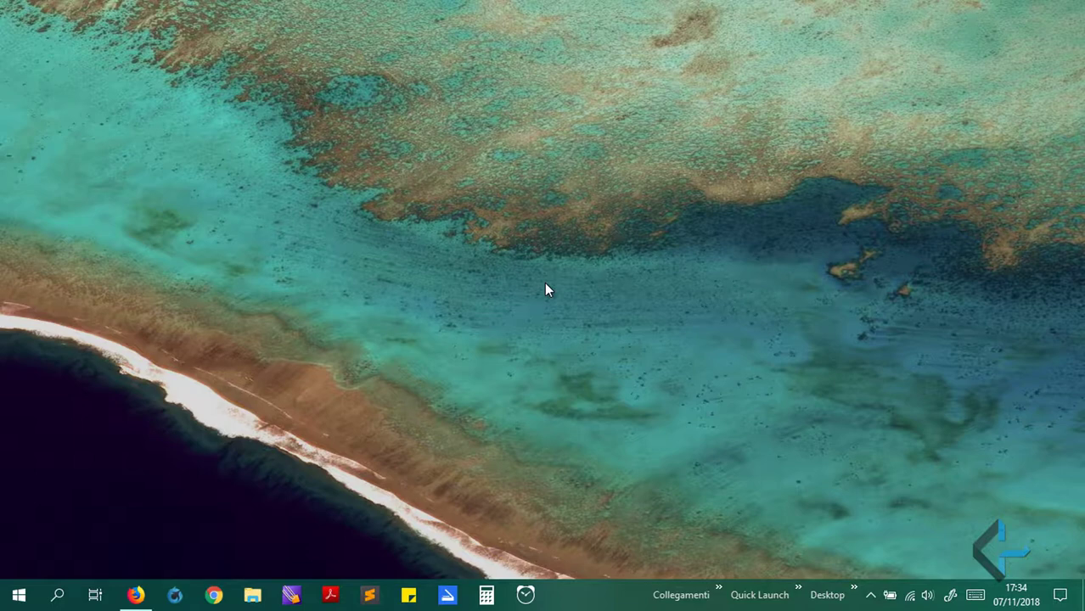
# From the desktop's personalization settings, go through Schermata di blocco to the screen timeout settings and view the display and sleep times
pyautogui.rightClick(546, 246)
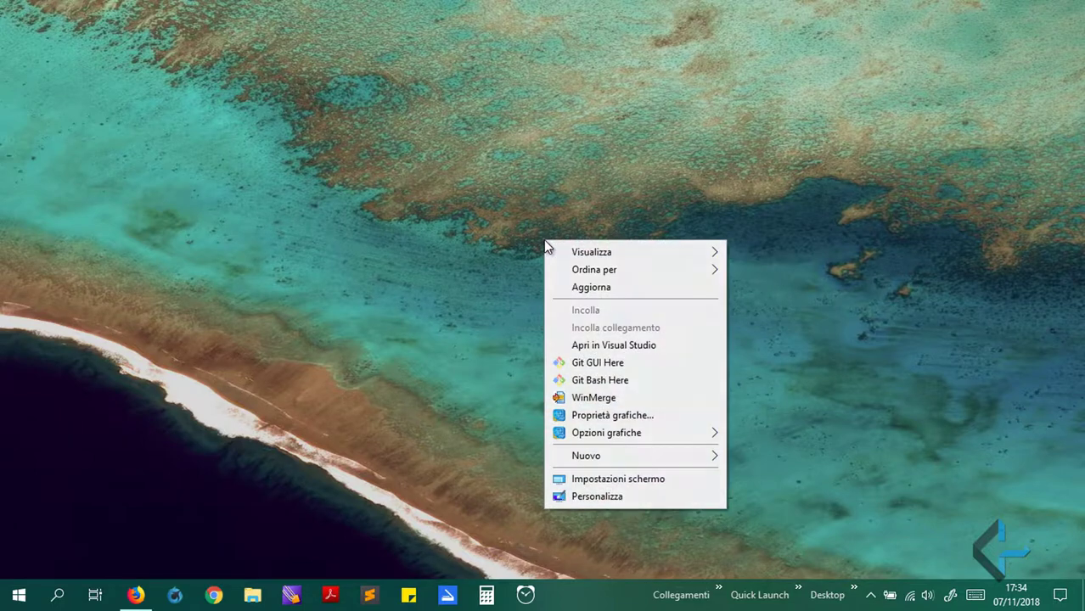
pyautogui.click(592, 499)
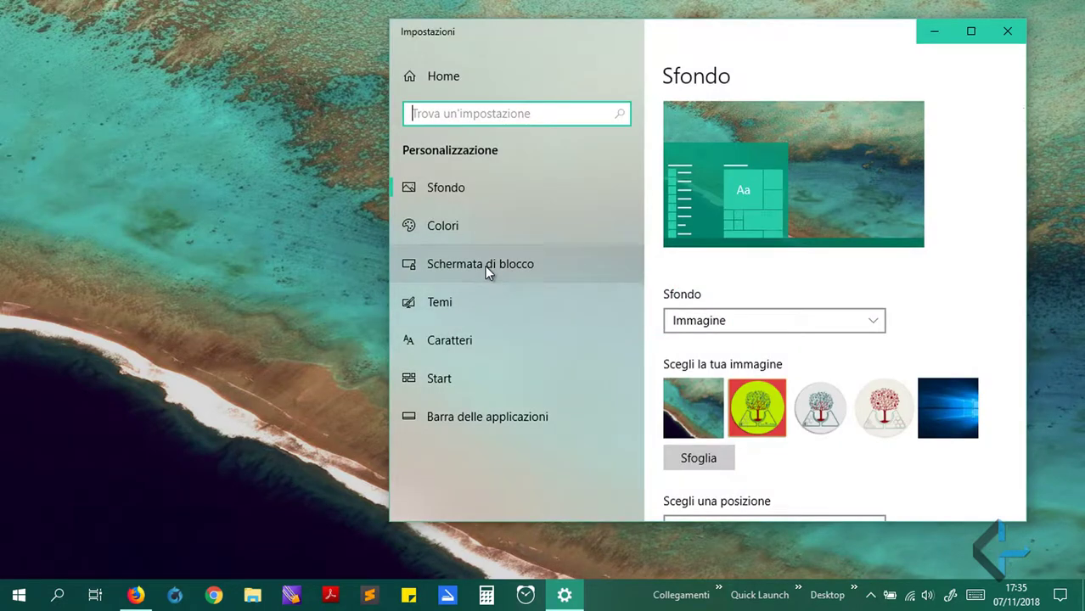
pyautogui.click(485, 266)
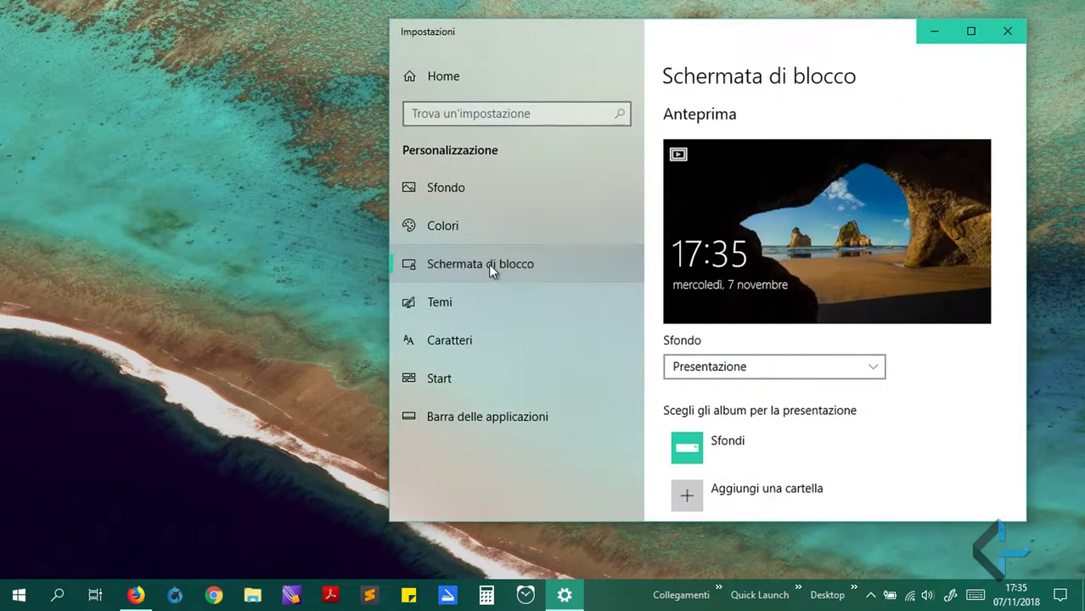
pyautogui.moveTo(1021, 197); pyautogui.dragTo(1016, 372)
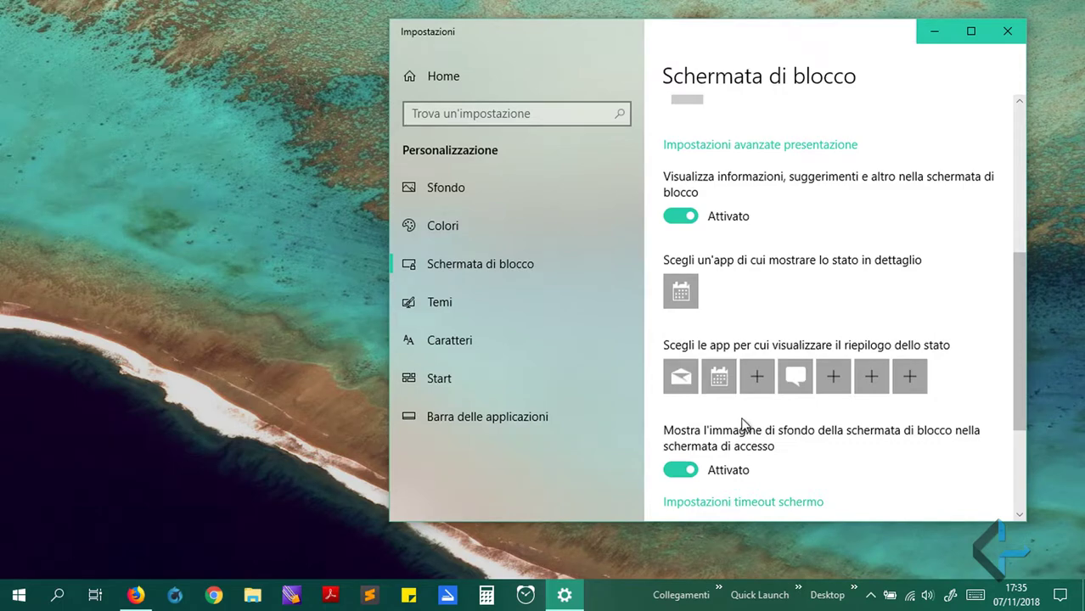
pyautogui.scroll(-2, 747, 424)
pyautogui.click(753, 430)
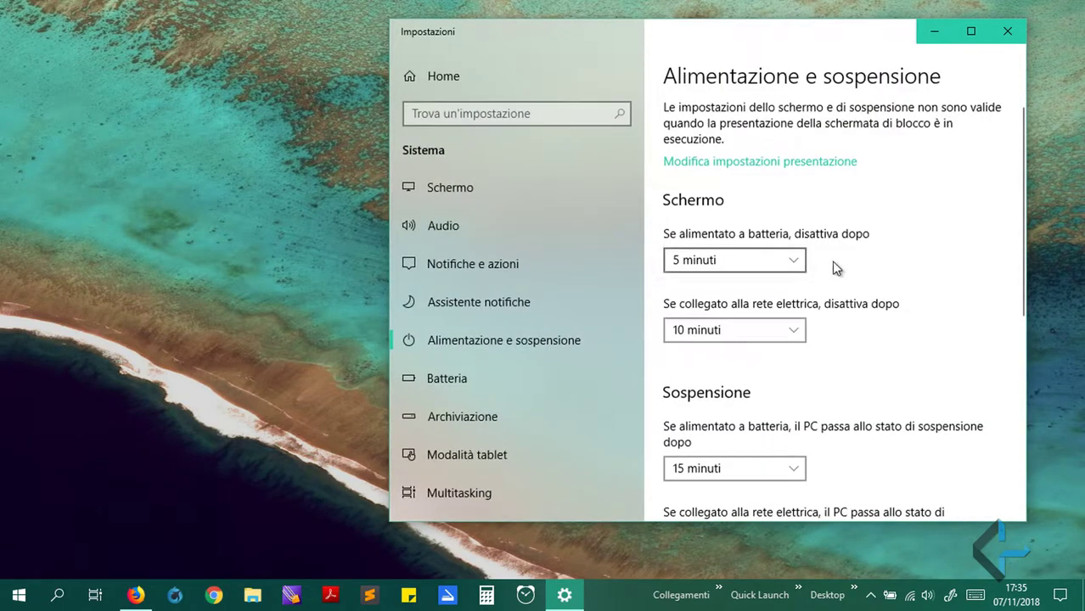
pyautogui.moveTo(1020, 179); pyautogui.dragTo(1022, 205)
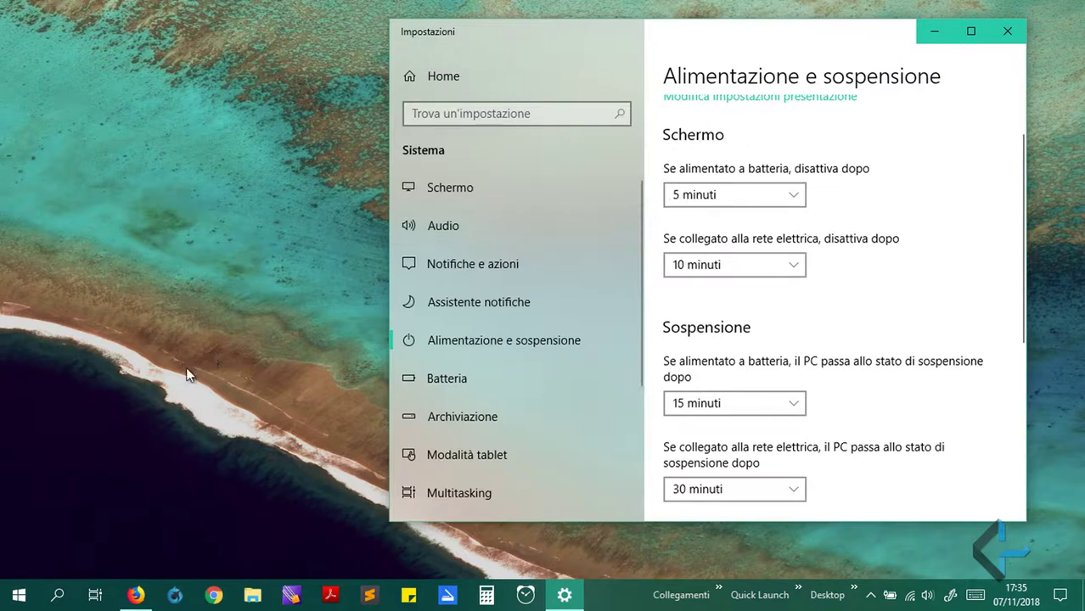
# Search Windows for "panne", open the Control Panel, and place it side by side with the Settings window
pyautogui.click(59, 596)
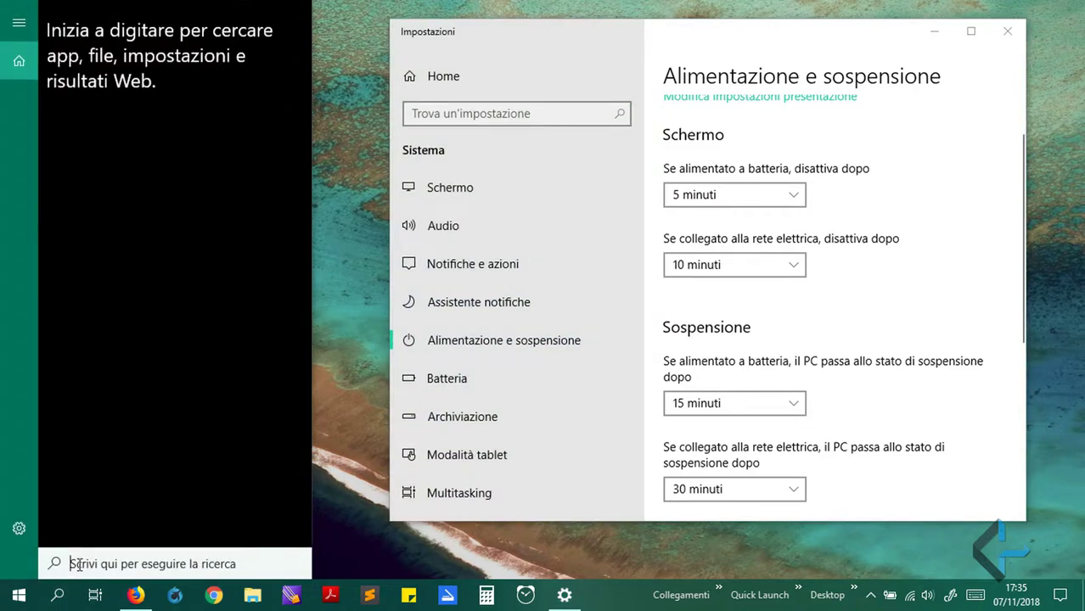
pyautogui.write('panne')
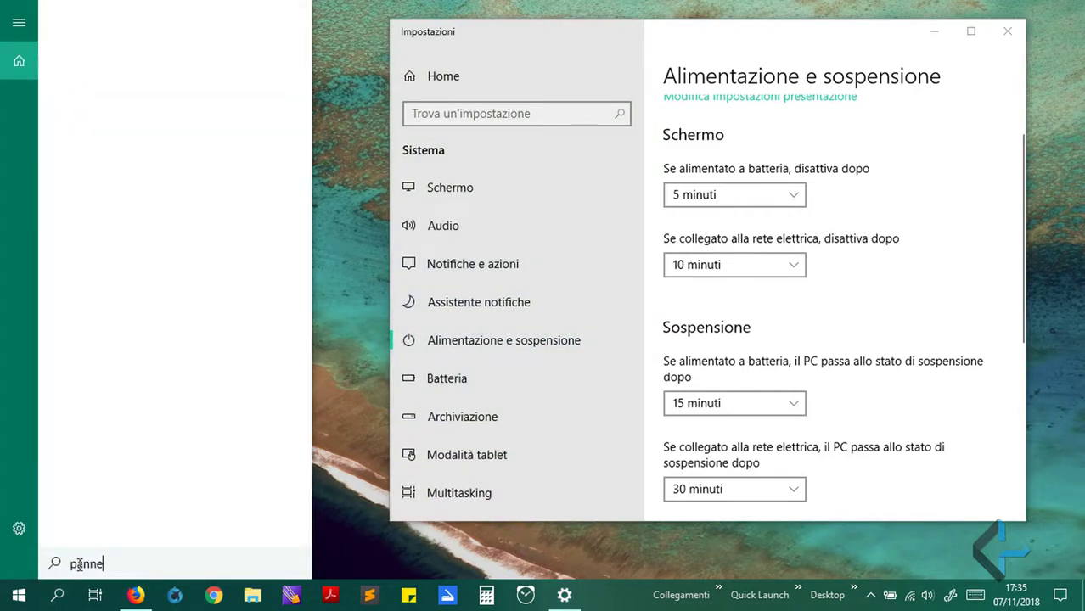
pyautogui.click(145, 99)
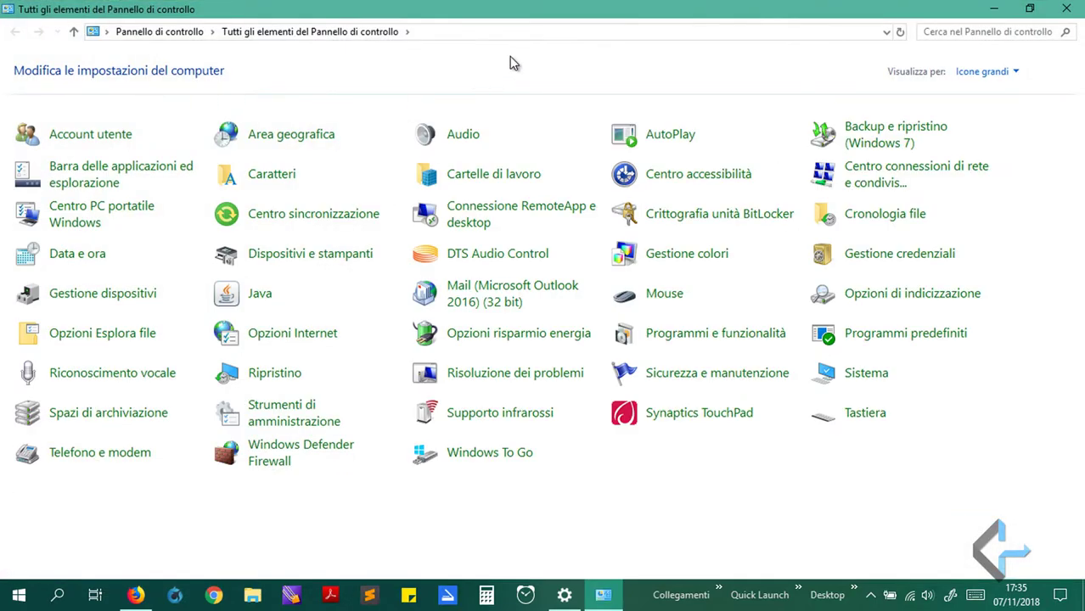
pyautogui.moveTo(534, 14); pyautogui.dragTo(2, 134)
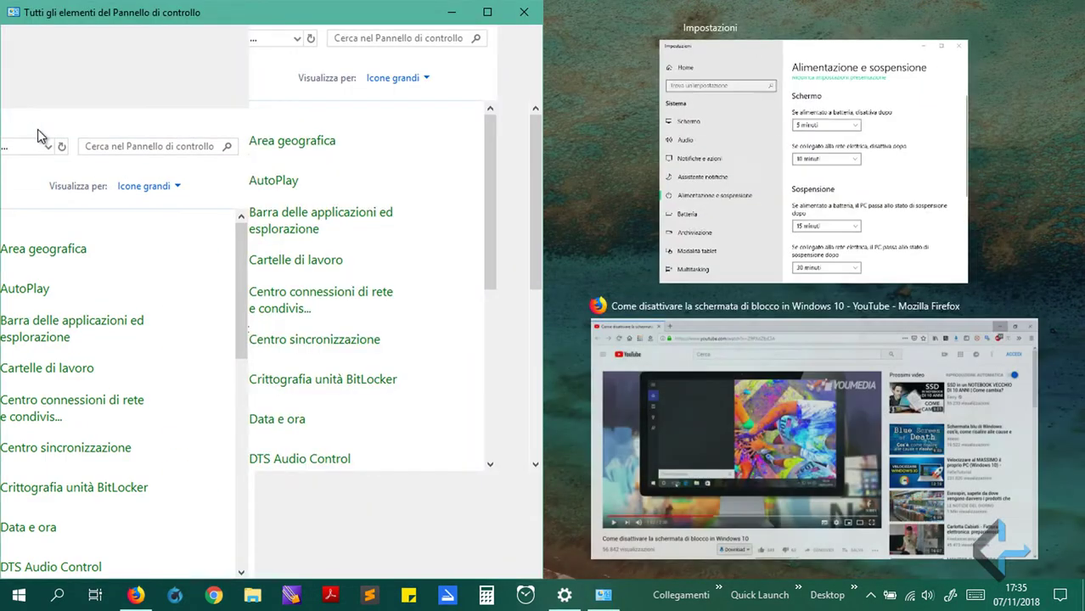
pyautogui.click(712, 170)
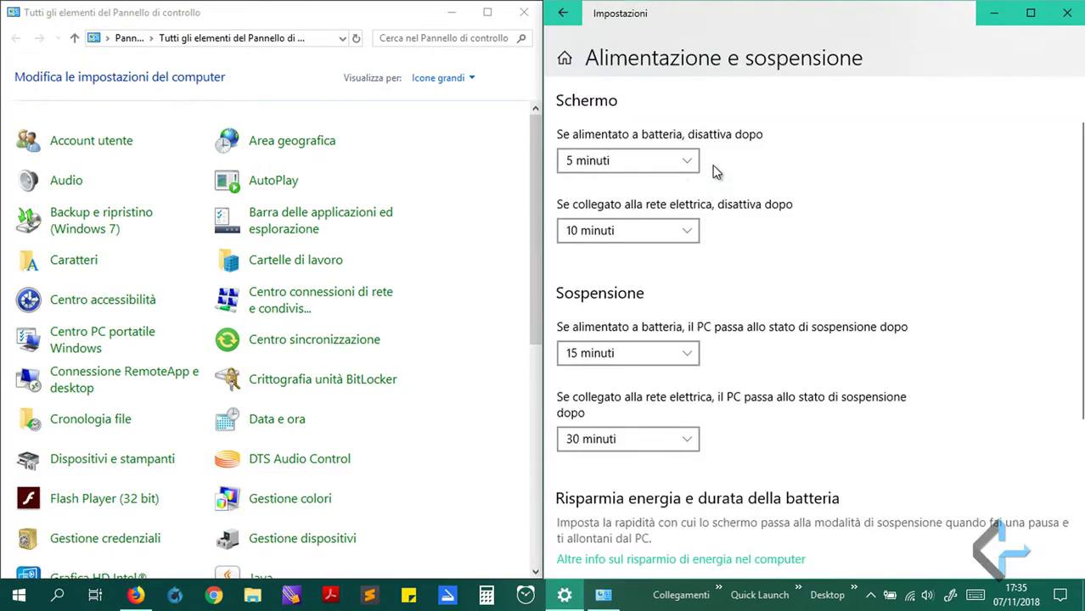
# Open Opzioni risparmio energia from the Control Panel items
pyautogui.scroll(-2, 348, 382)
pyautogui.scroll(-4, 353, 391)
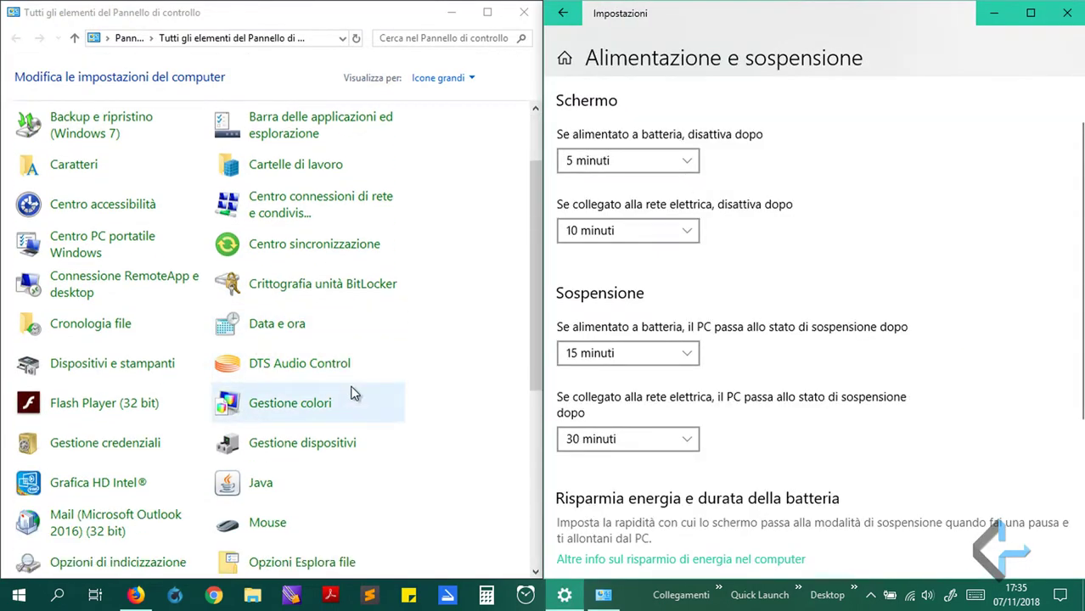
pyautogui.scroll(5, 353, 463)
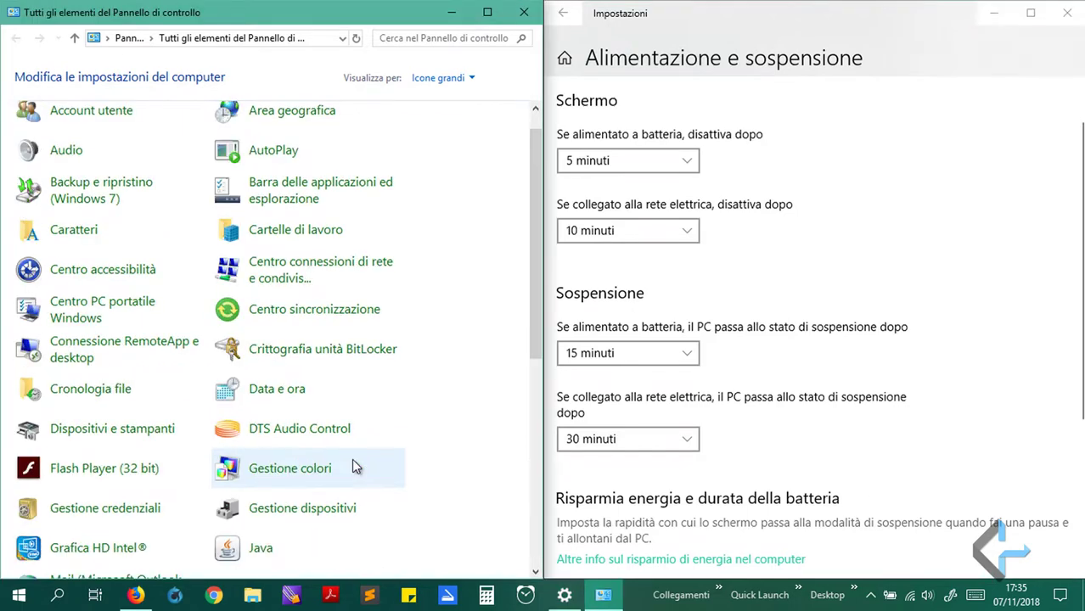
pyautogui.click(526, 329)
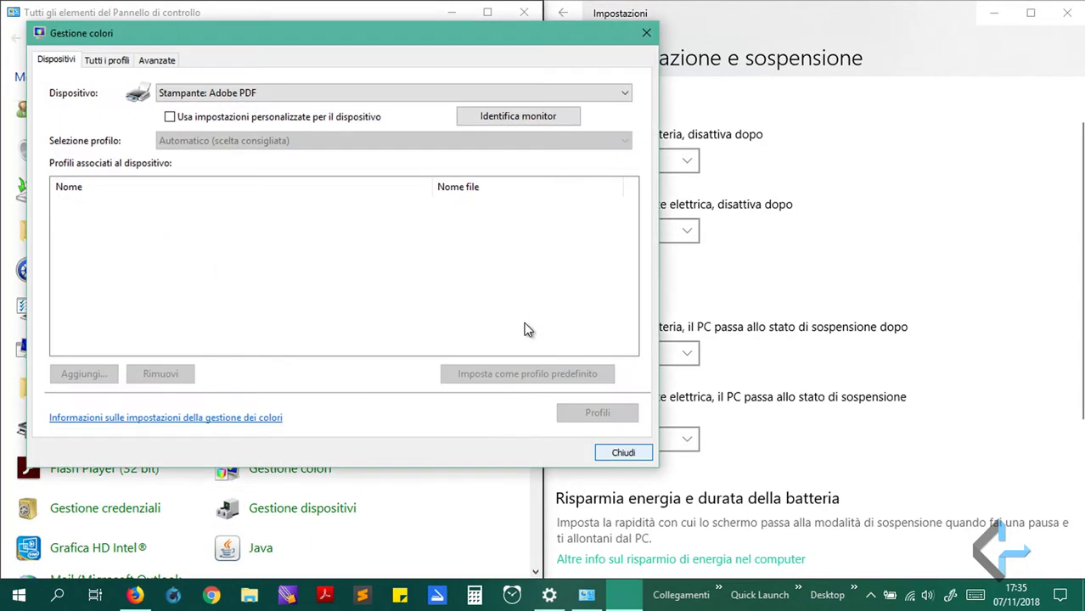
pyautogui.click(604, 452)
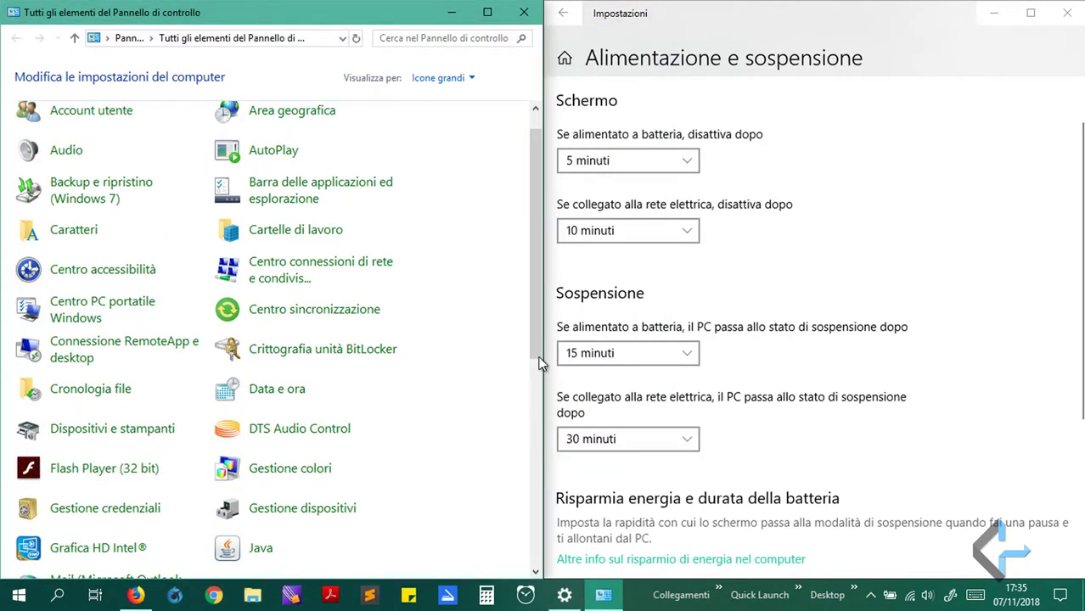
pyautogui.moveTo(538, 358); pyautogui.dragTo(392, 401)
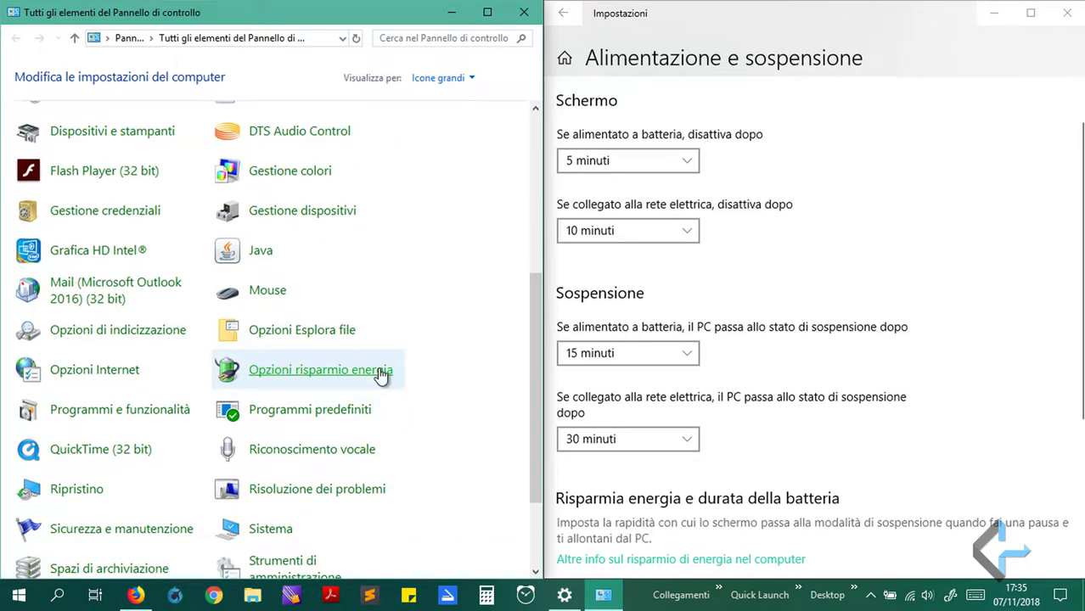
pyautogui.click(381, 374)
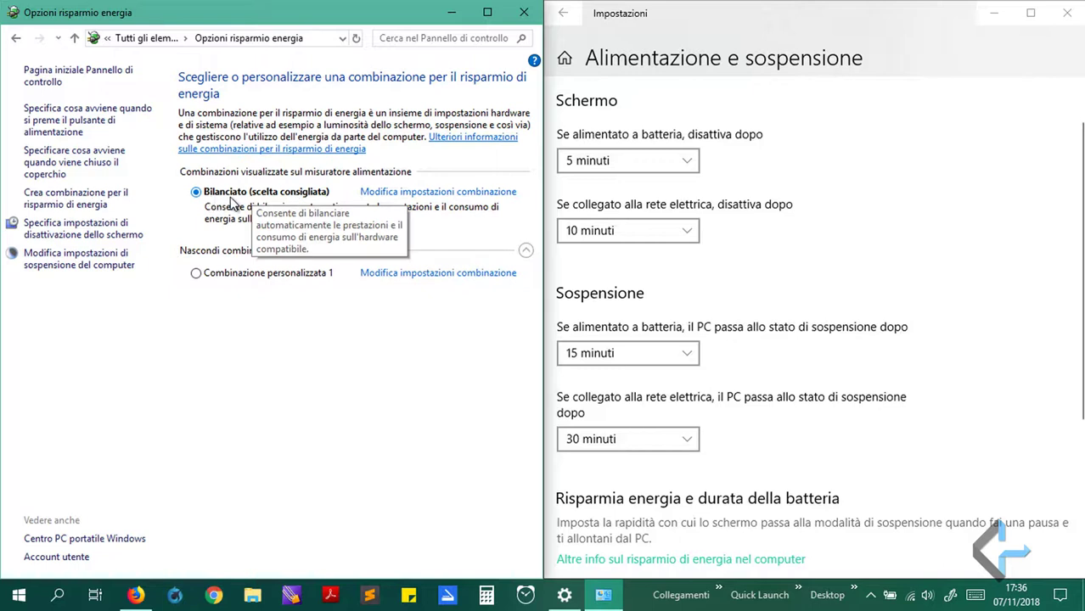
# Collapse the additional power plans and open the settings of the Bilanciato plan
pyautogui.click(525, 251)
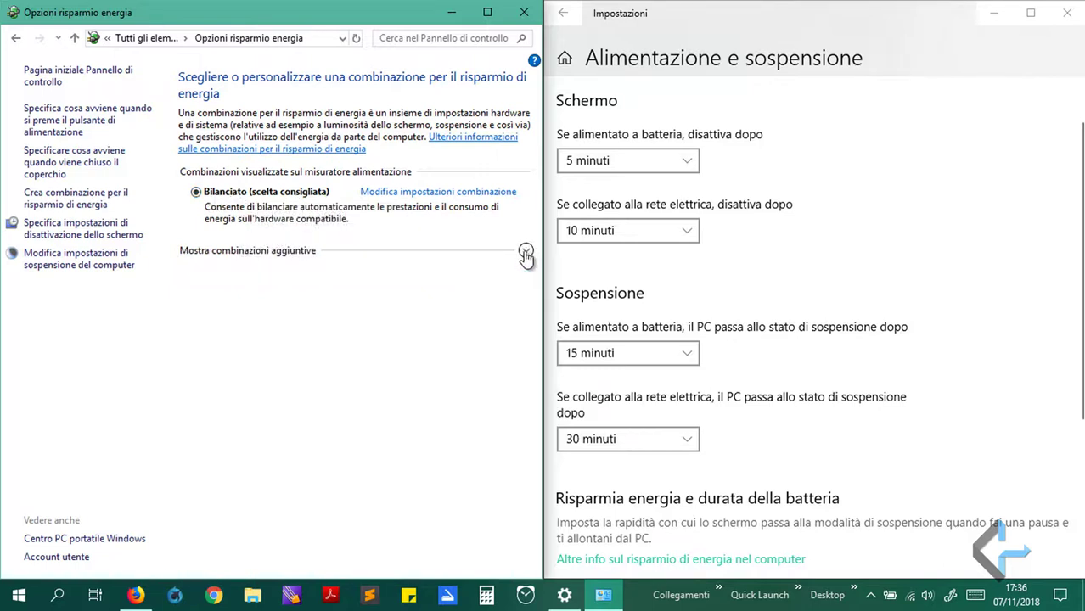
pyautogui.click(406, 202)
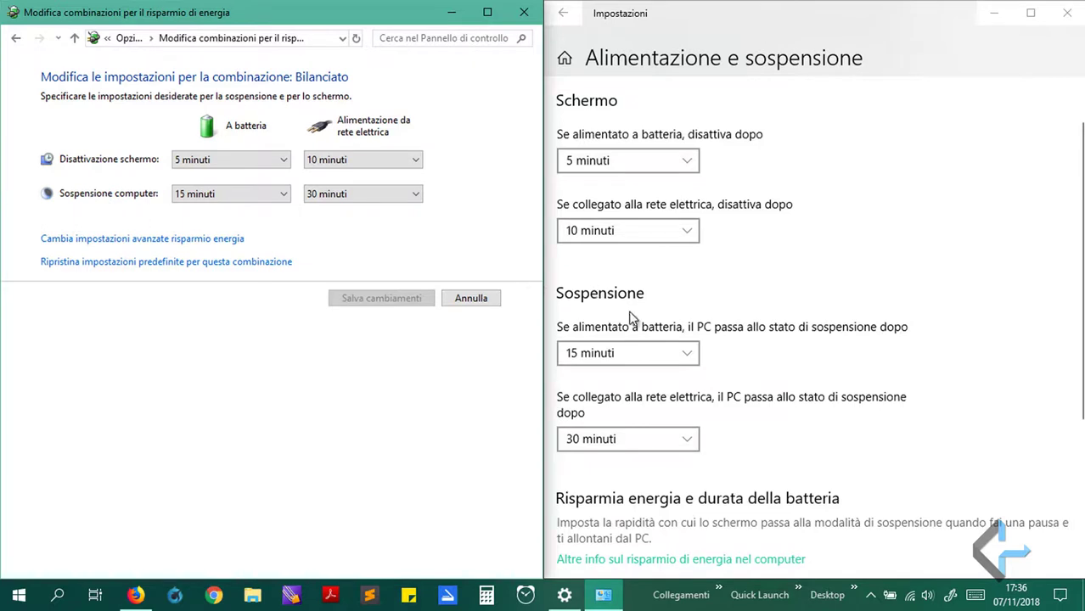
pyautogui.click(180, 161)
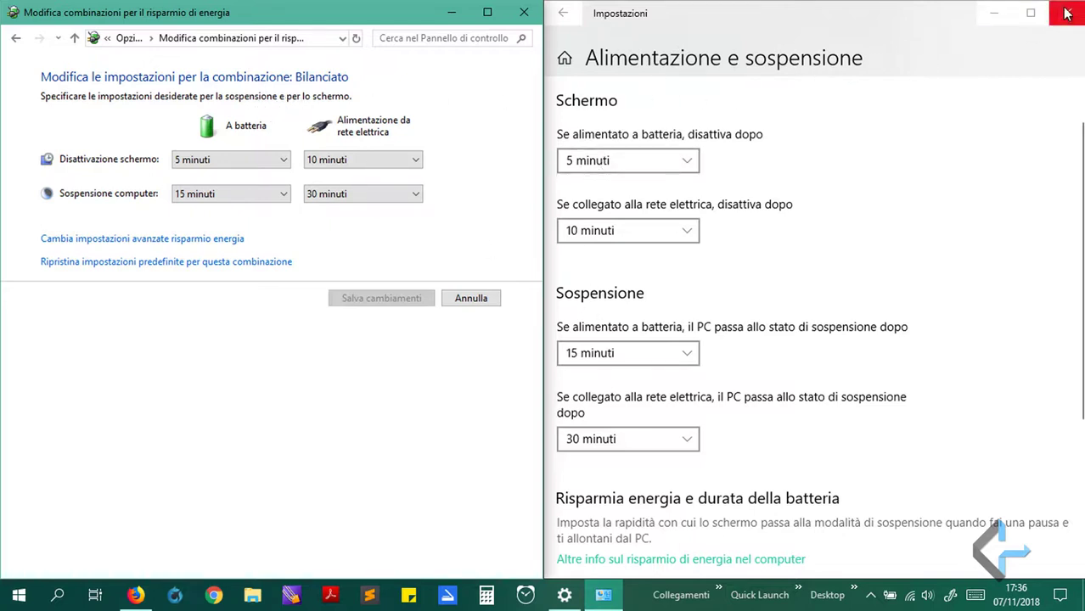
# Minimize the Settings window and maximize the power plan window
pyautogui.click(1002, 19)
pyautogui.click(1002, 19)
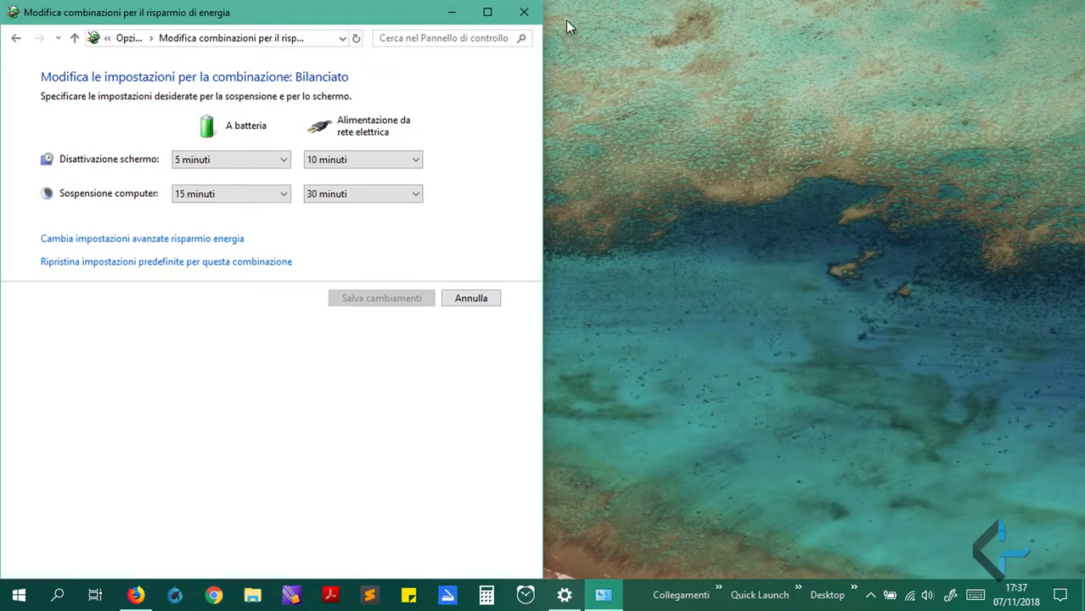
pyautogui.click(486, 13)
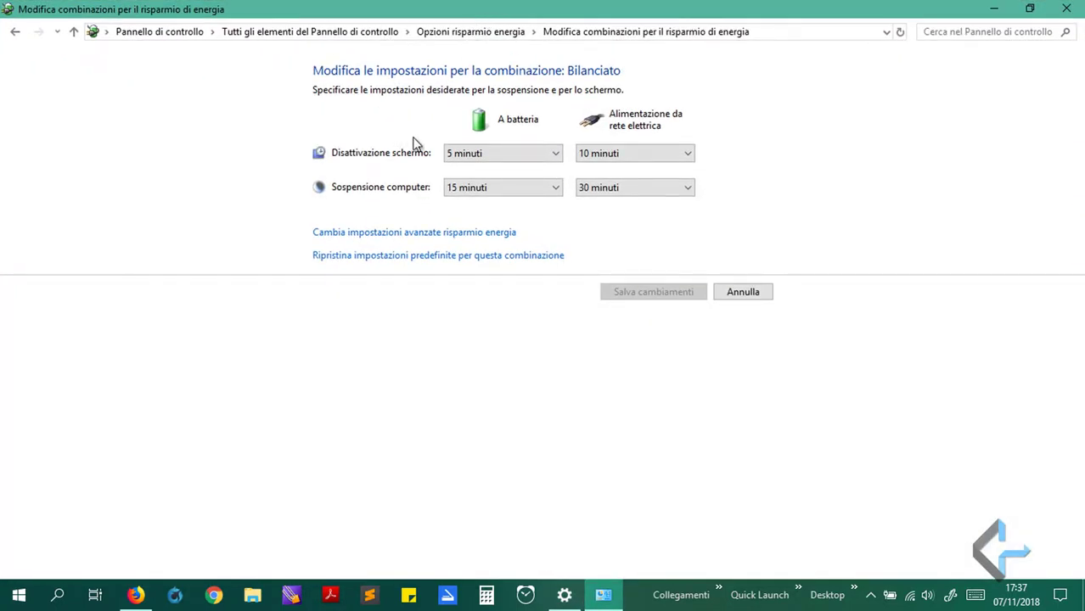
# Set Disattivazione schermo to Mai for both battery and mains power in the Bilanciato plan, and save the changes
pyautogui.click(462, 158)
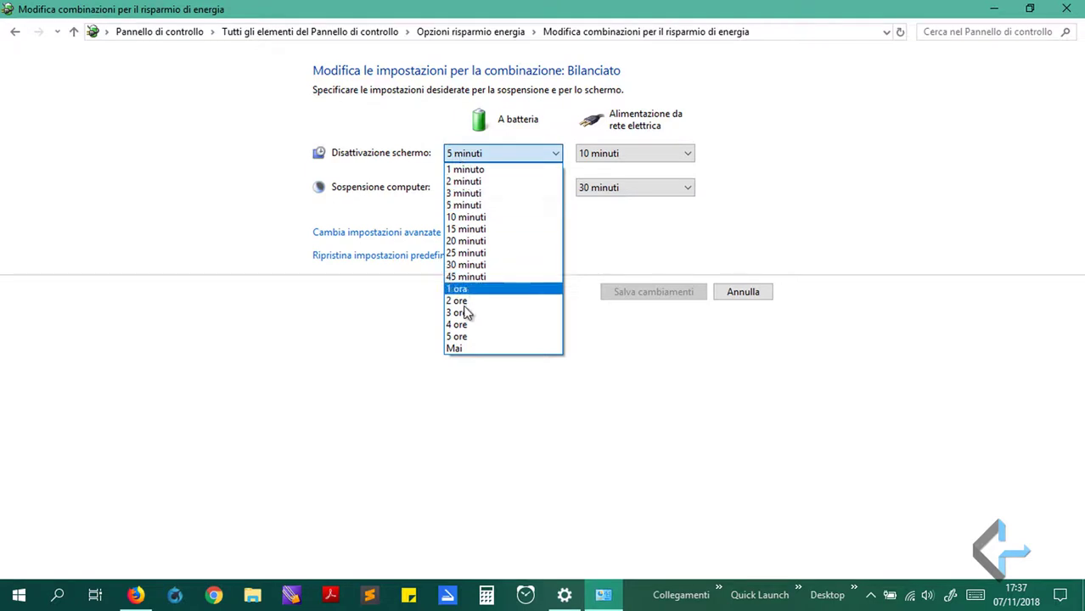
pyautogui.click(471, 349)
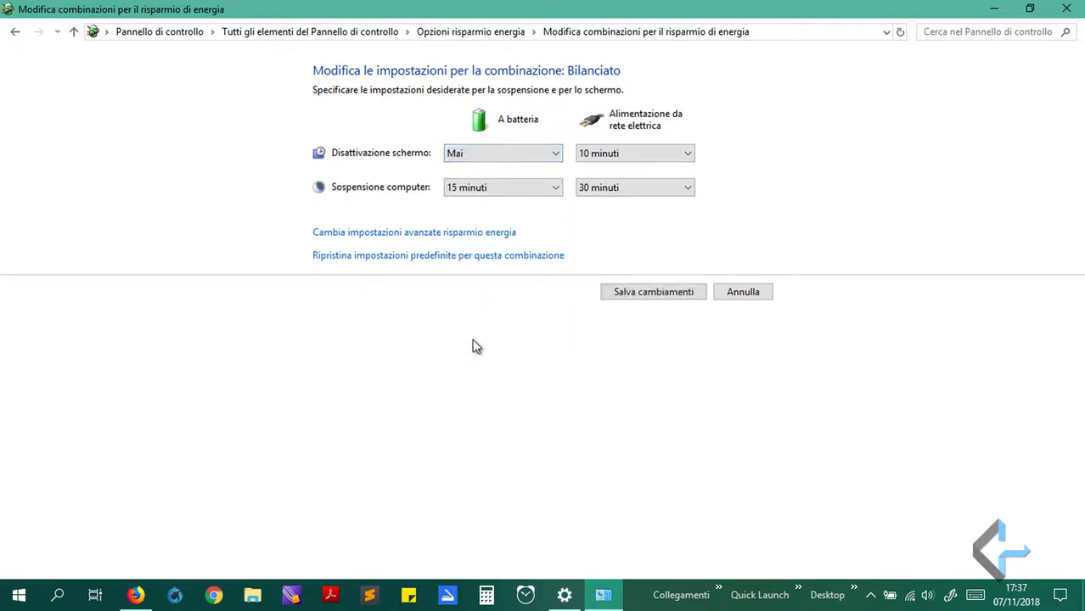
pyautogui.click(588, 152)
pyautogui.click(607, 349)
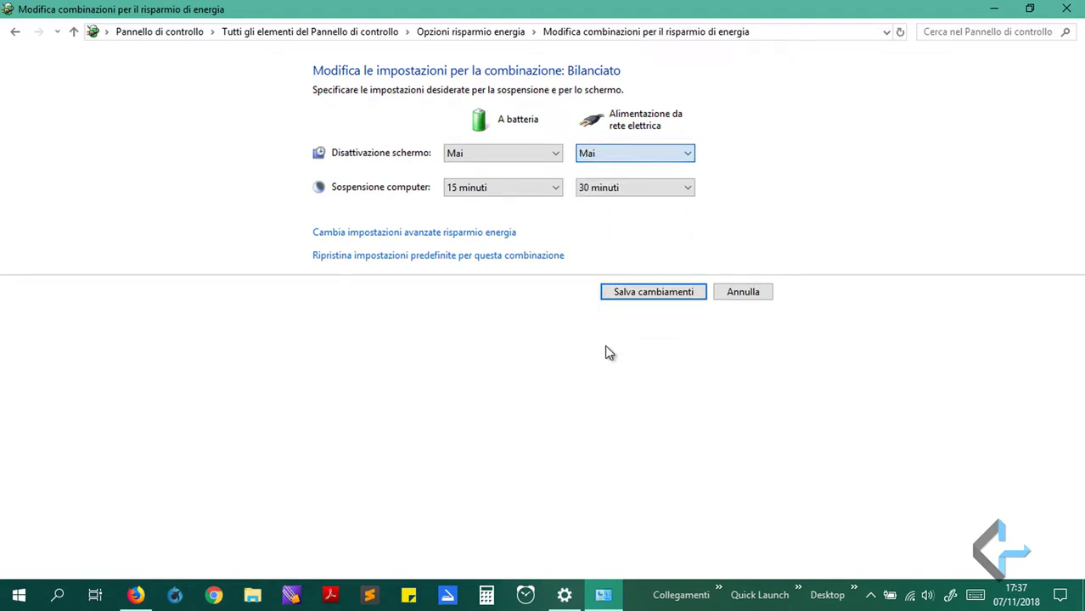
pyautogui.click(632, 292)
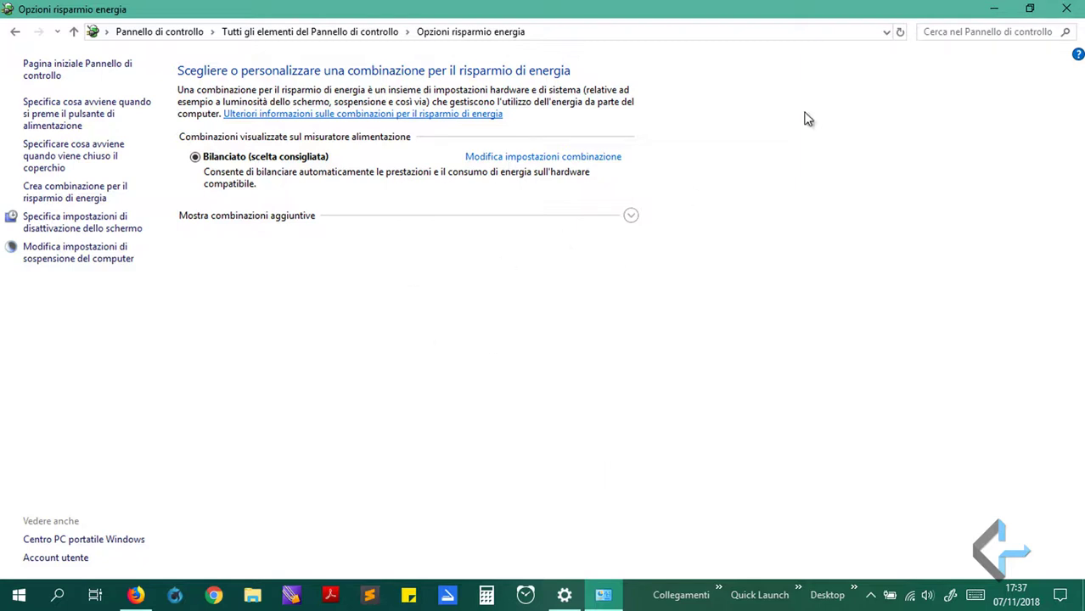
# Minimize the Control Panel, return to the Schermata di blocco page in Settings, and open the screen saver settings
pyautogui.click(990, 9)
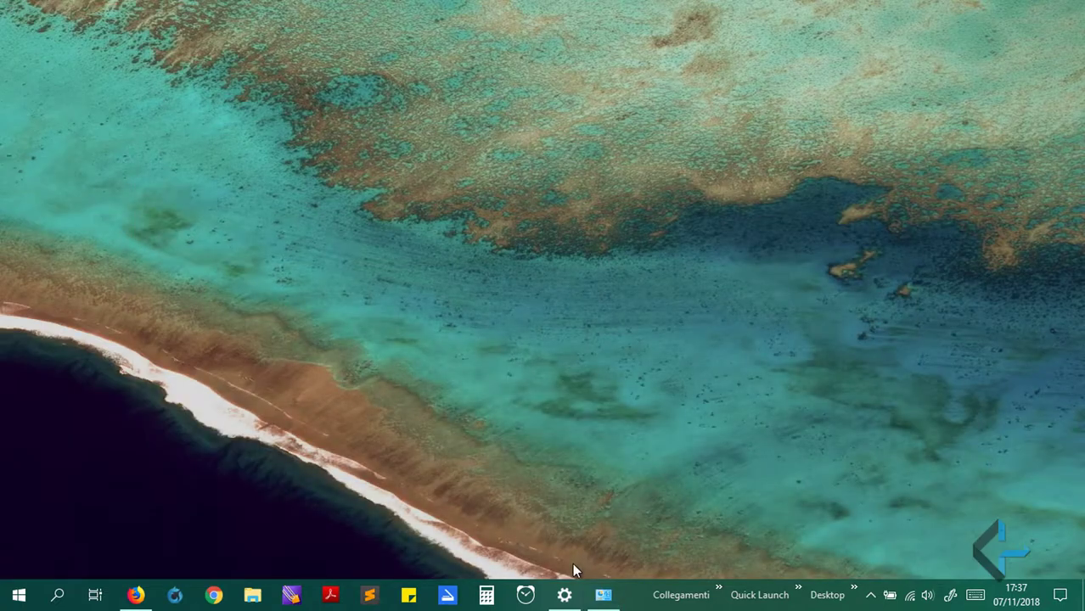
pyautogui.click(564, 595)
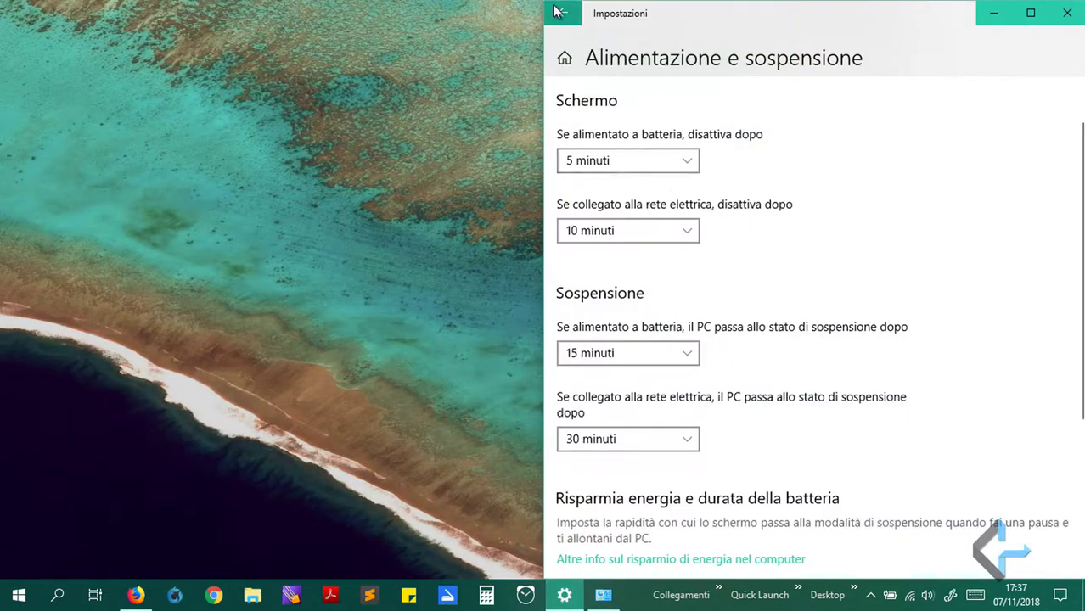
pyautogui.click(558, 13)
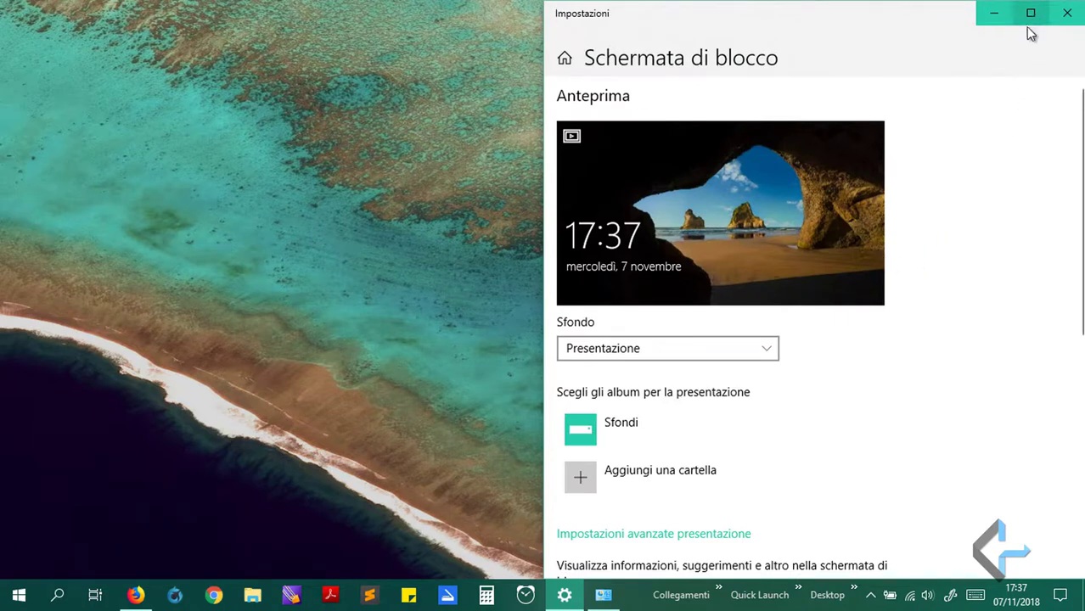
pyautogui.scroll(-6, 991, 269)
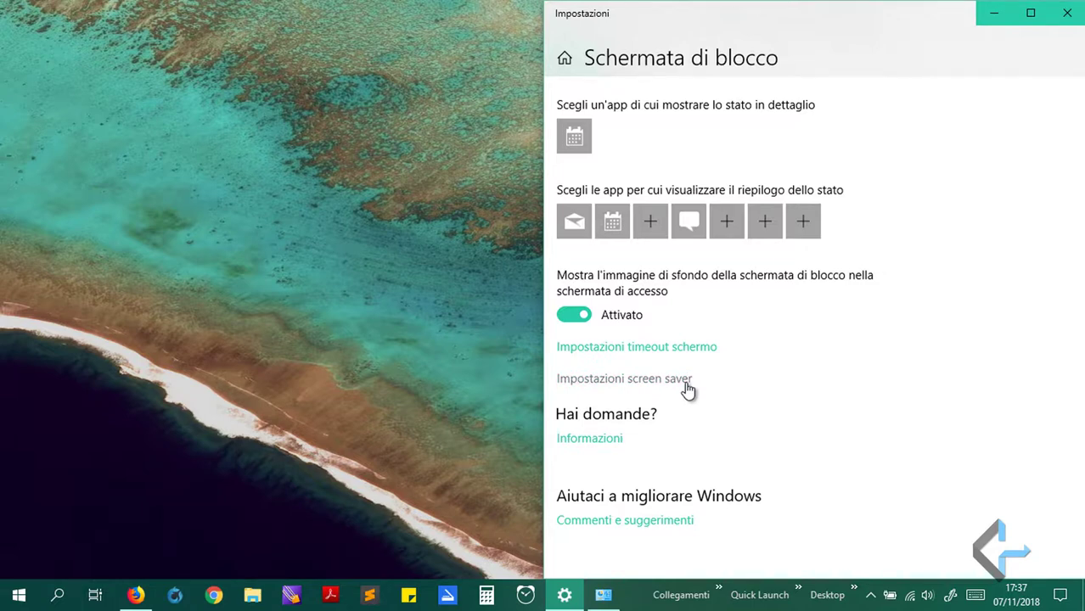
pyautogui.click(649, 386)
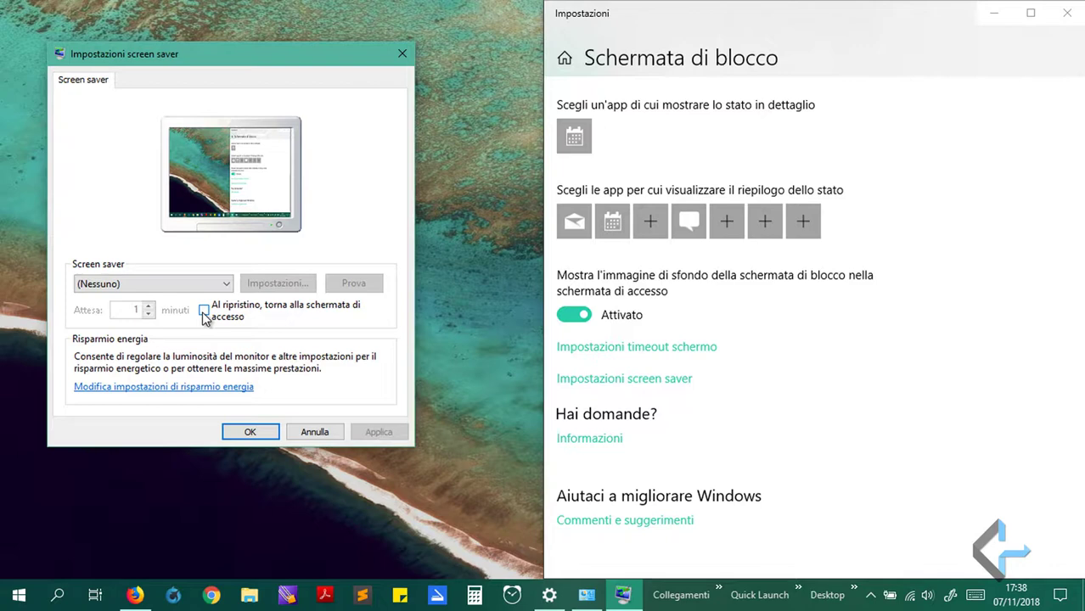
# Choose the Bolle screen saver with a 1-minute wait and enable returning to the sign-in screen on resume
pyautogui.click(137, 283)
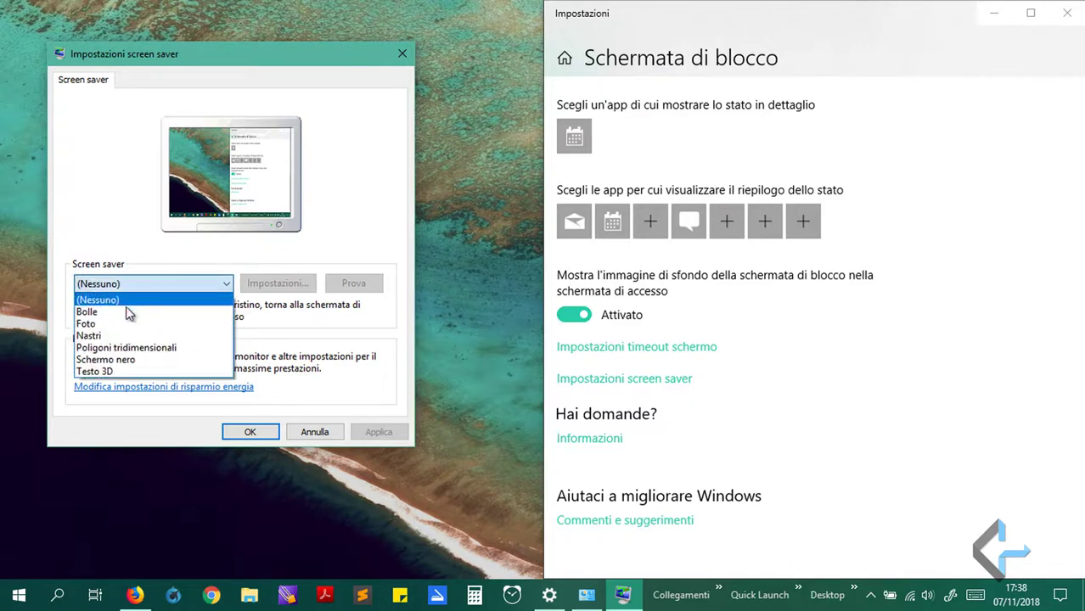
pyautogui.click(129, 312)
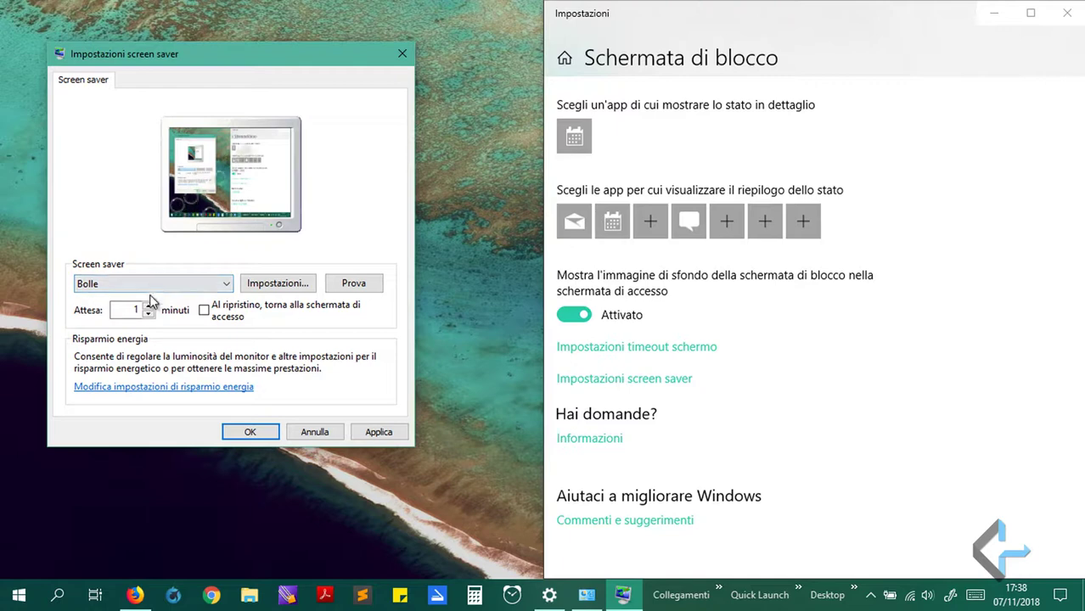
pyautogui.click(127, 311)
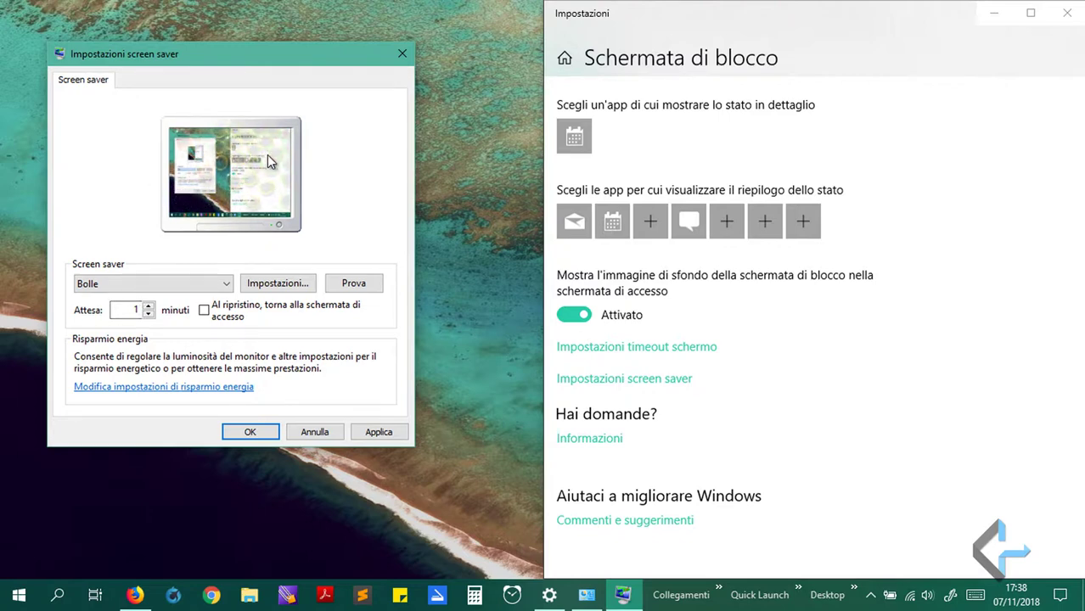
pyautogui.click(203, 313)
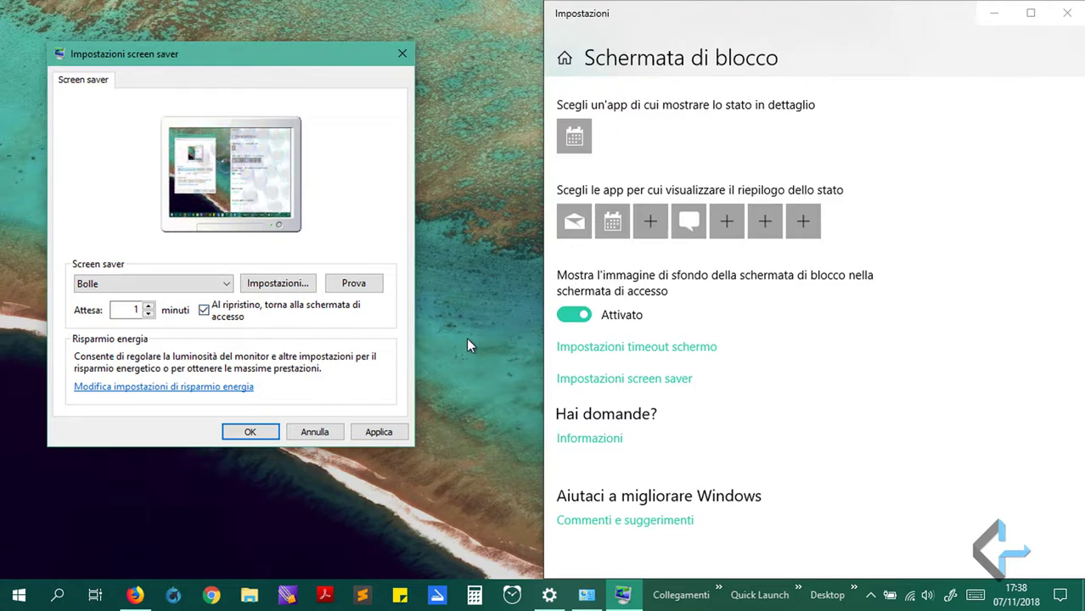
# Set the screen saver to (Nessuno), apply the change and close the screen saver settings
pyautogui.click(202, 289)
pyautogui.click(199, 299)
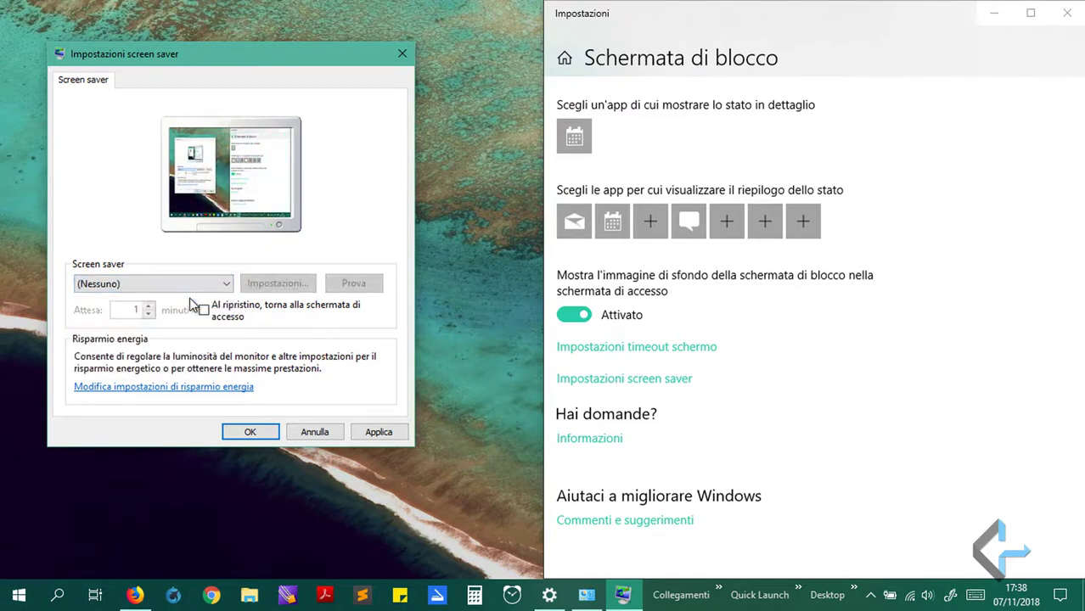
pyautogui.click(193, 287)
pyautogui.click(186, 307)
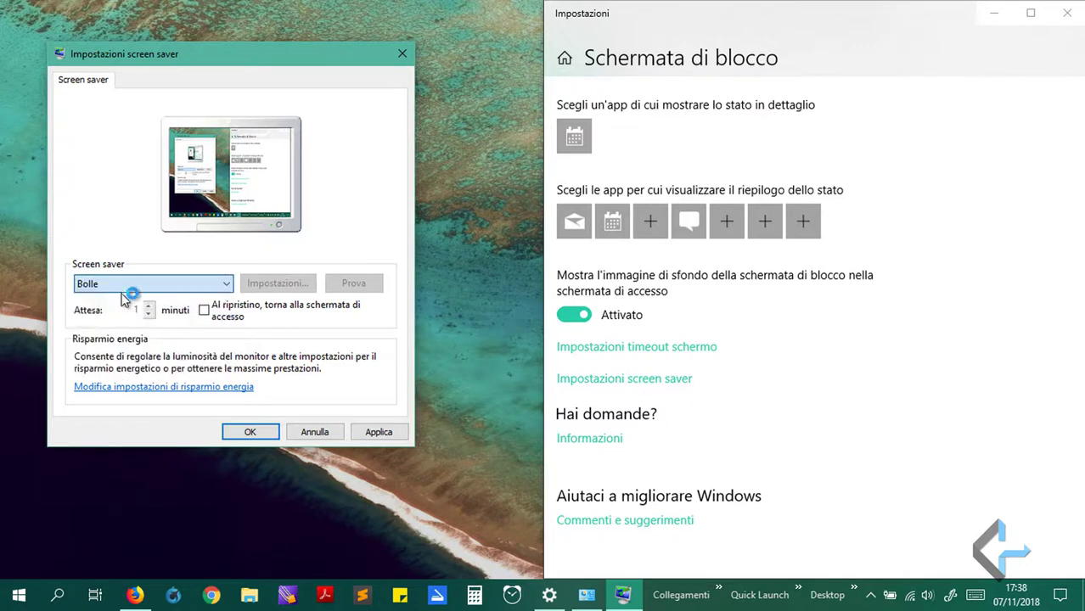
pyautogui.click(206, 291)
pyautogui.click(204, 295)
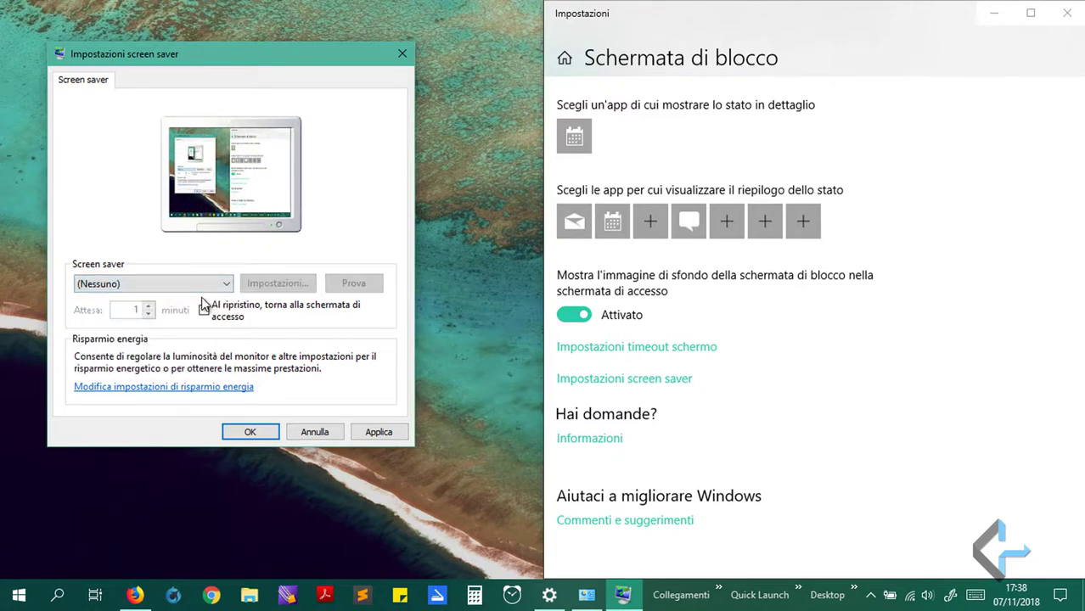
pyautogui.click(379, 433)
pyautogui.click(262, 433)
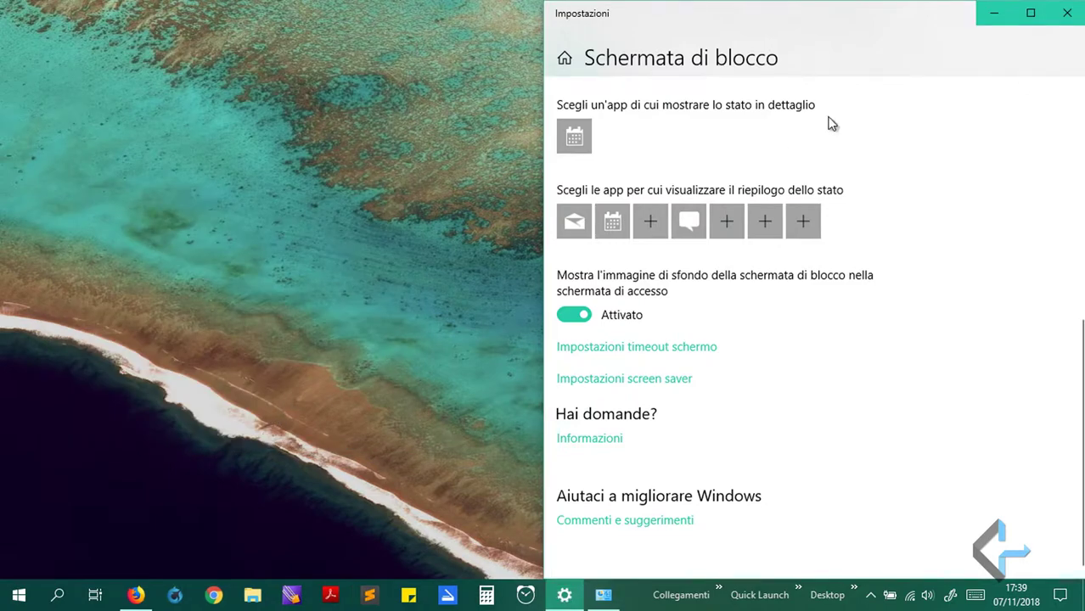
# Close Settings, return to Opzioni risparmio energia in the Control Panel, and open the settings for what the power button does
pyautogui.click(1067, 13)
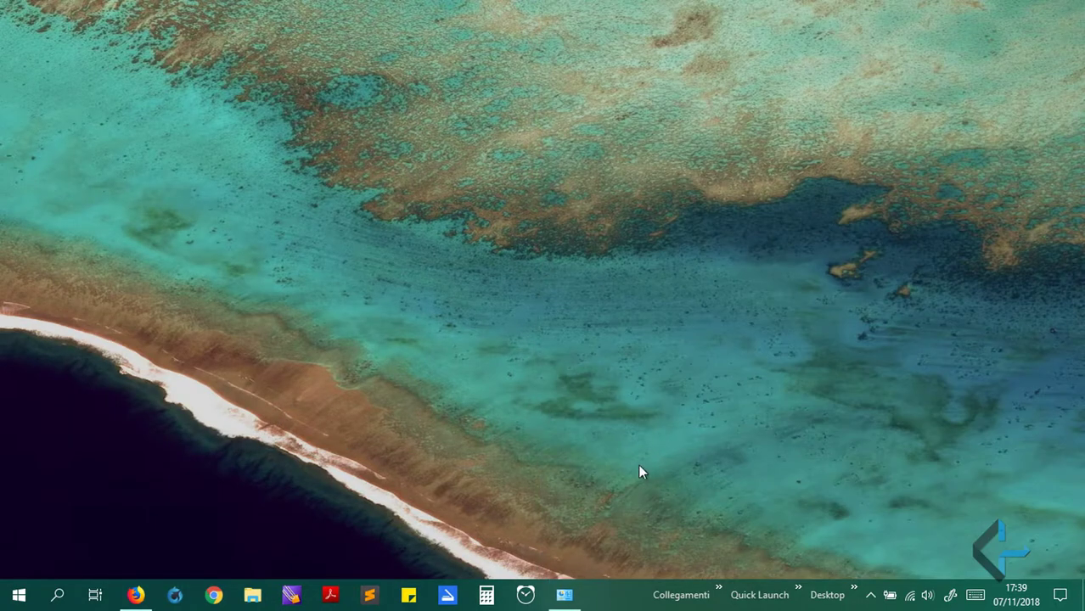
pyautogui.click(564, 595)
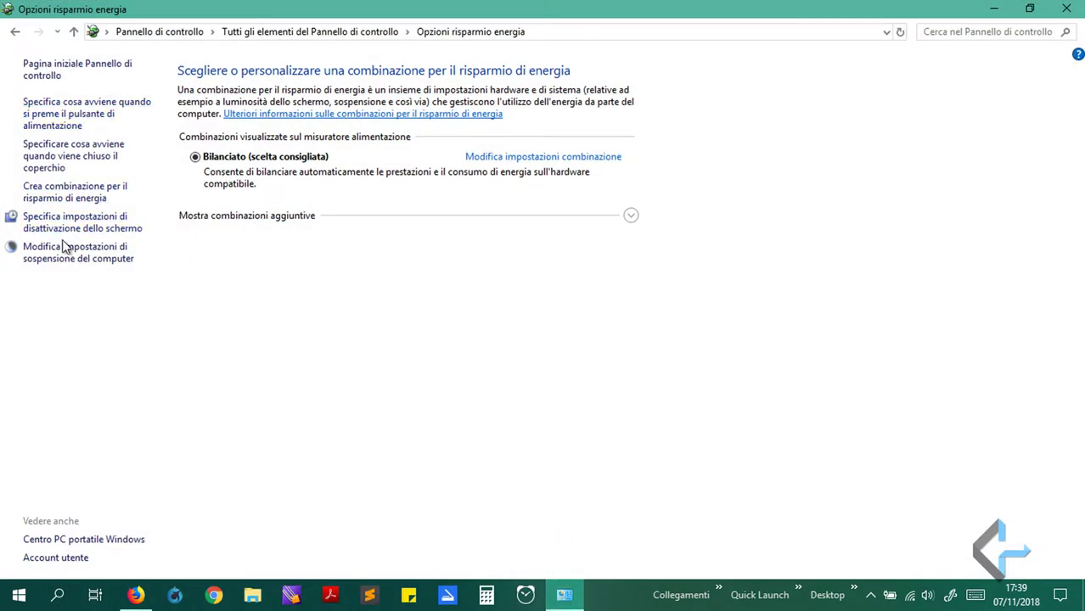
pyautogui.click(58, 120)
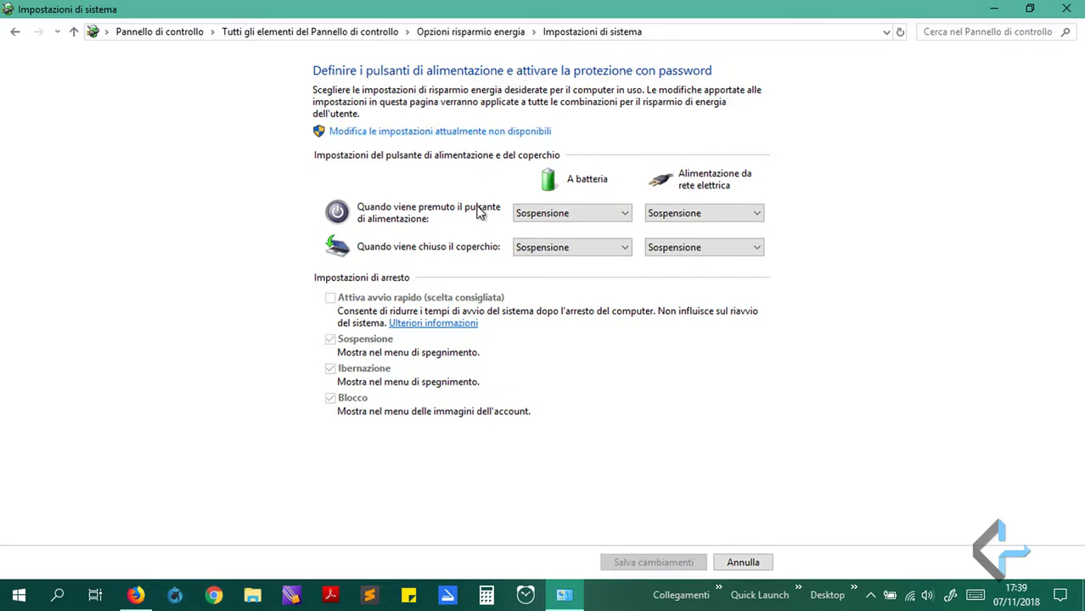
pyautogui.click(14, 31)
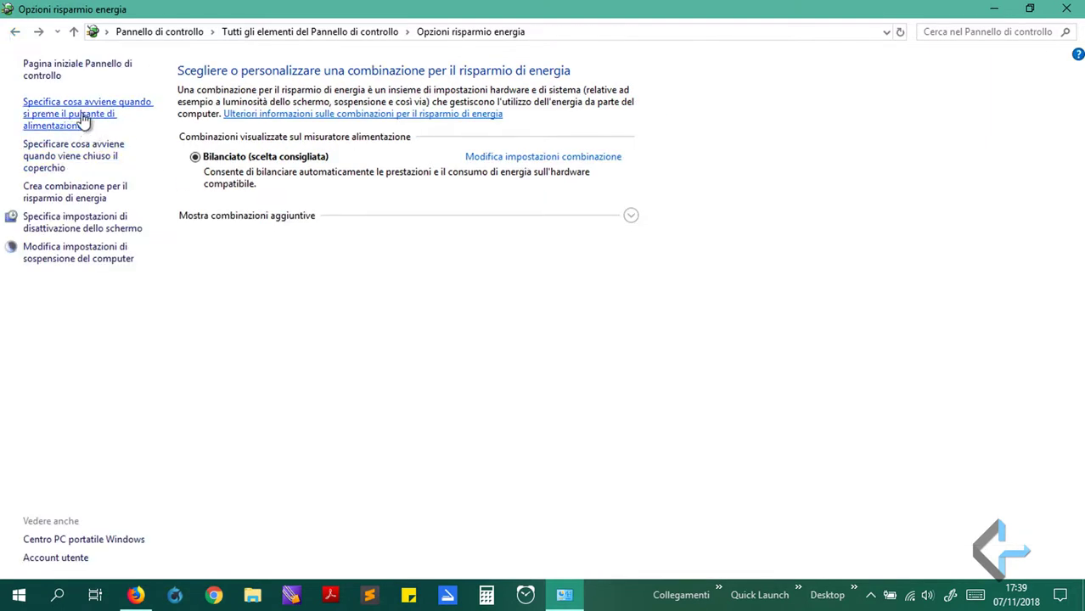
pyautogui.click(85, 115)
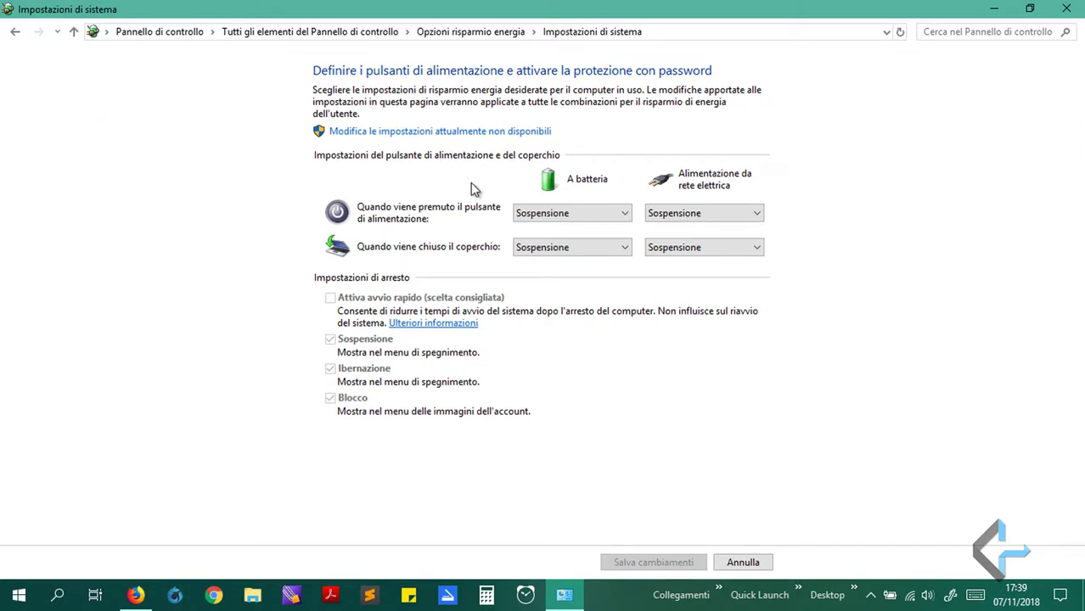
# Set the action for pressing the power button to Arresta il sistema on both battery and mains power
pyautogui.click(545, 214)
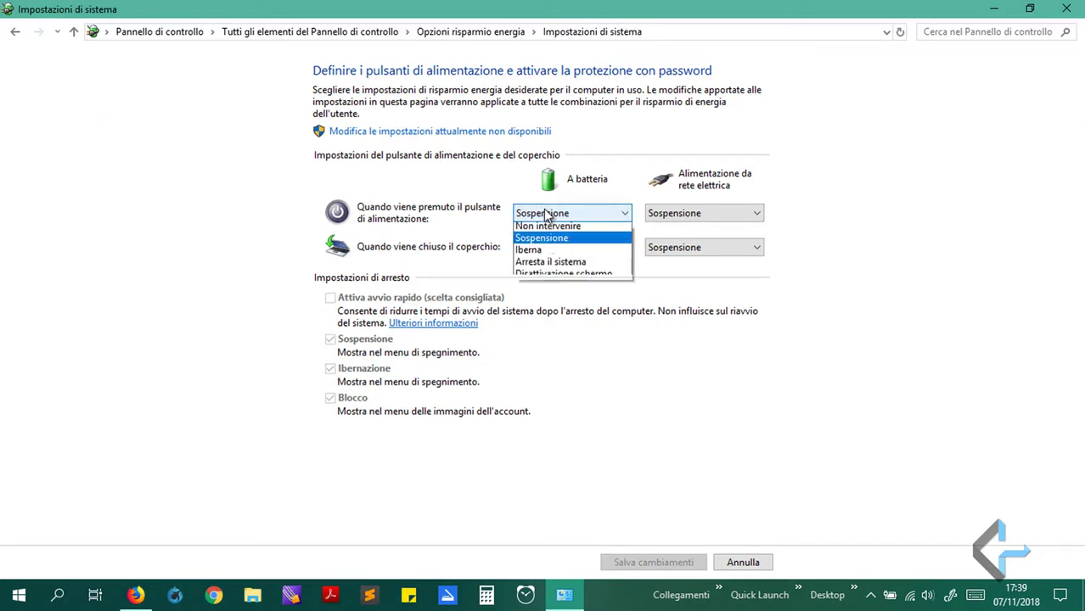
pyautogui.click(552, 264)
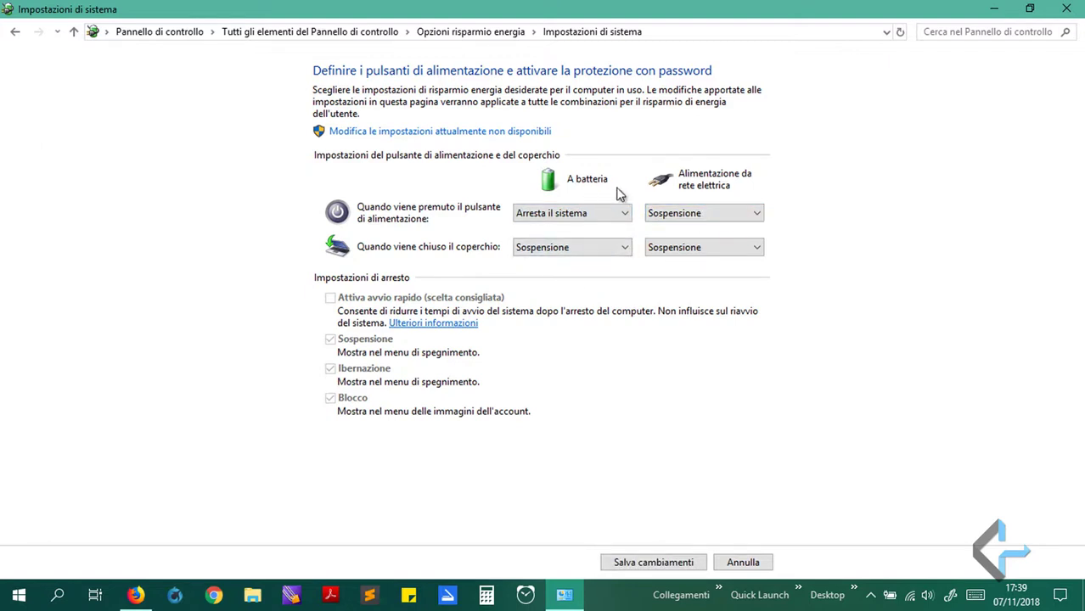
pyautogui.click(652, 213)
pyautogui.click(680, 265)
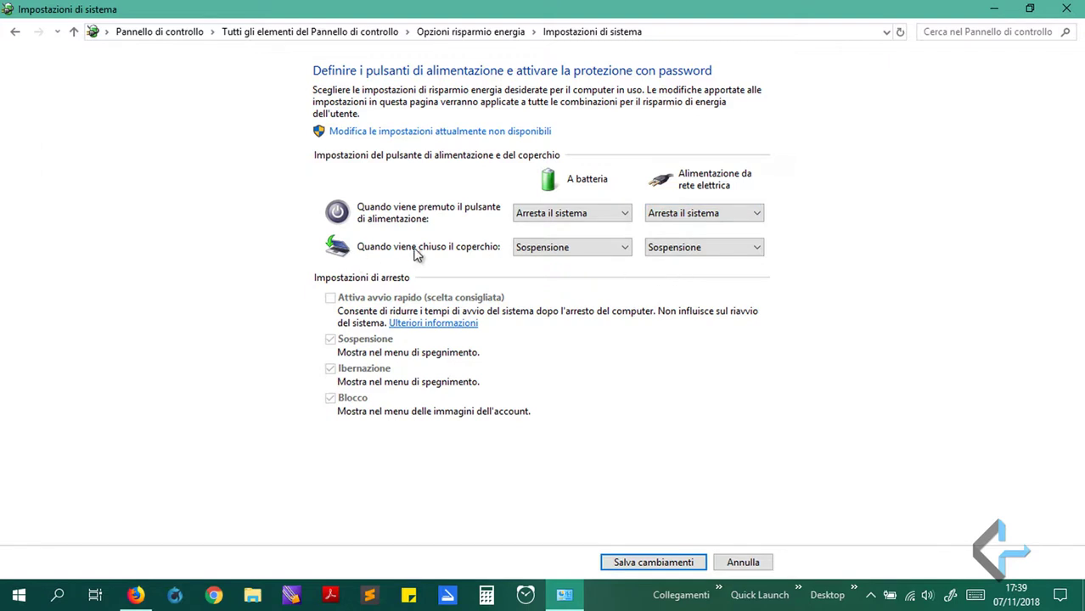
# Set the action for closing the lid to Non intervenire on both battery and mains power
pyautogui.click(524, 248)
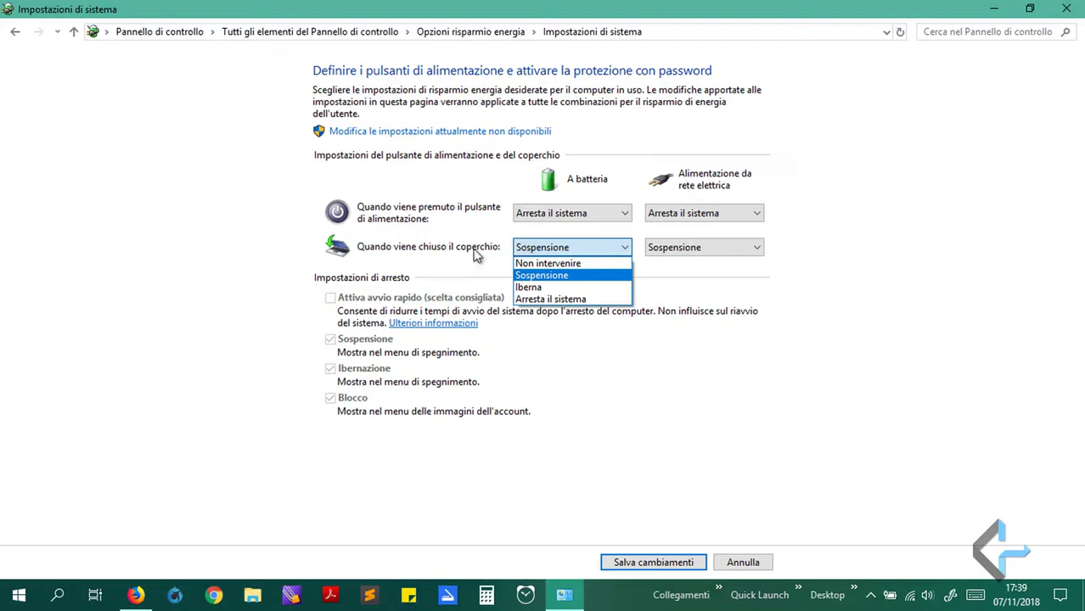
pyautogui.click(548, 263)
pyautogui.click(694, 248)
pyautogui.click(687, 264)
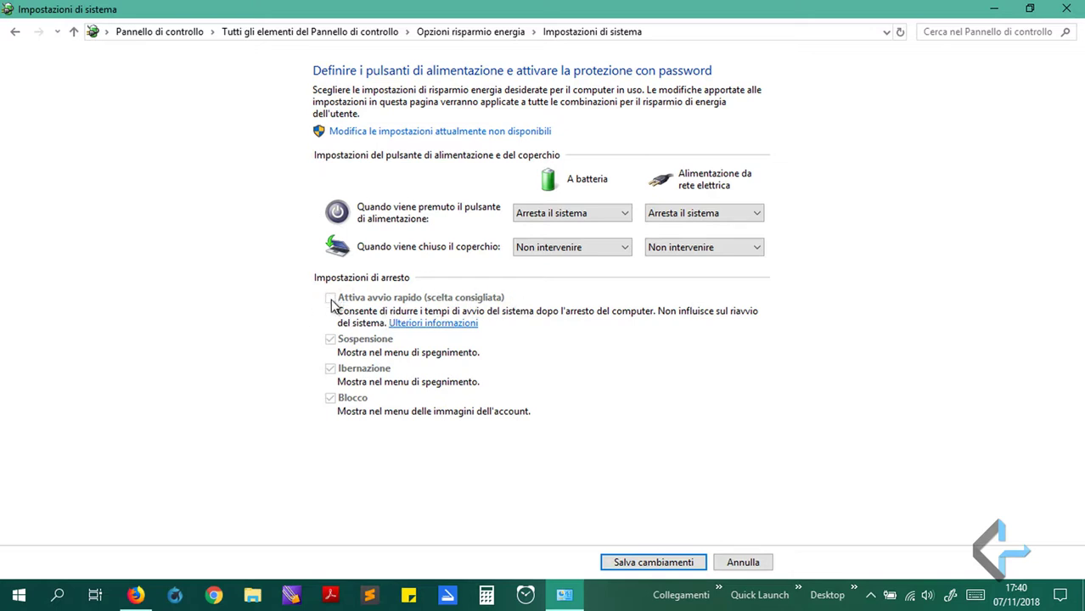
# Unlock the unavailable shutdown settings, keep Attiva avvio rapido disabled, and save the changes to the power button and lid settings
pyautogui.click(372, 133)
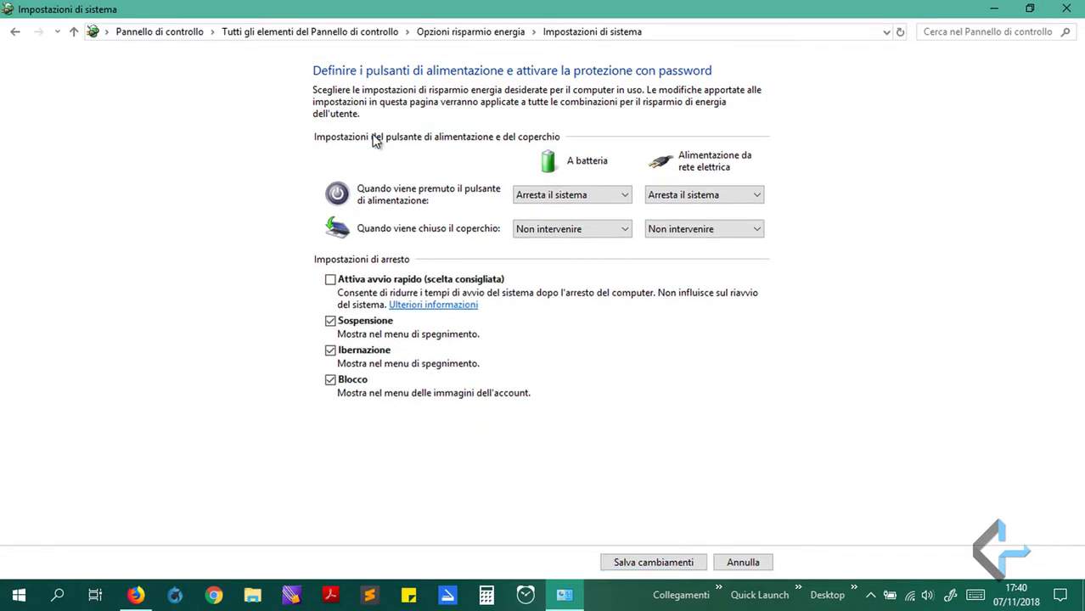
pyautogui.click(331, 281)
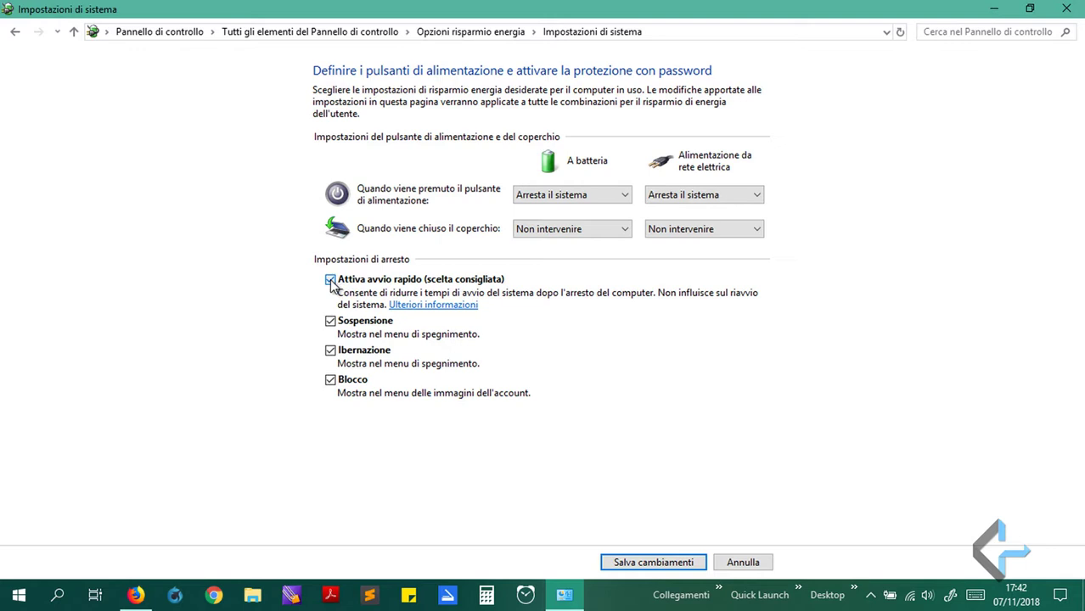
pyautogui.click(333, 281)
pyautogui.click(683, 565)
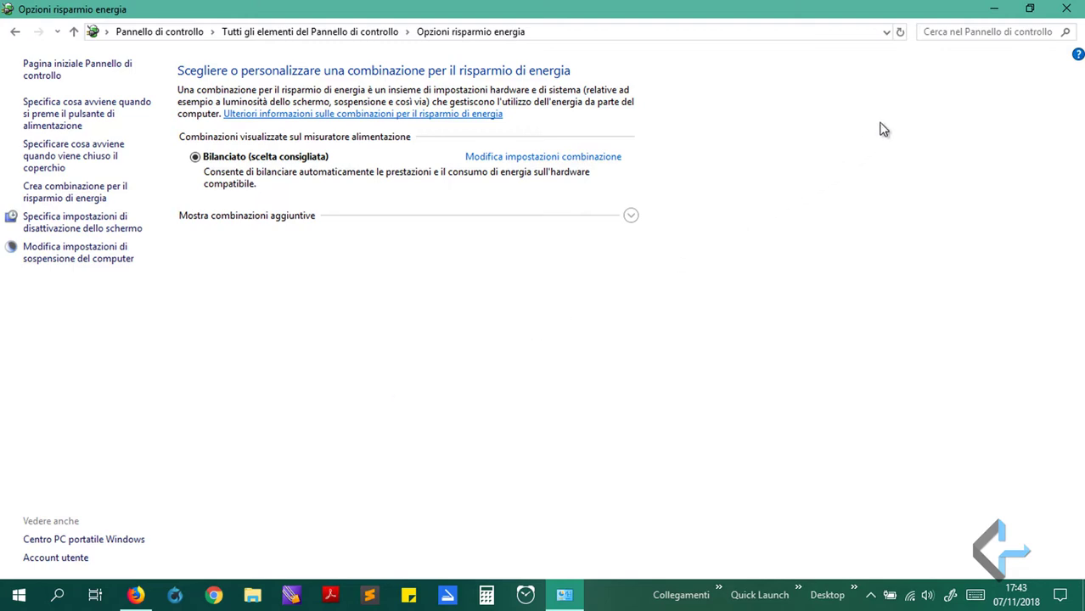
pyautogui.click(993, 9)
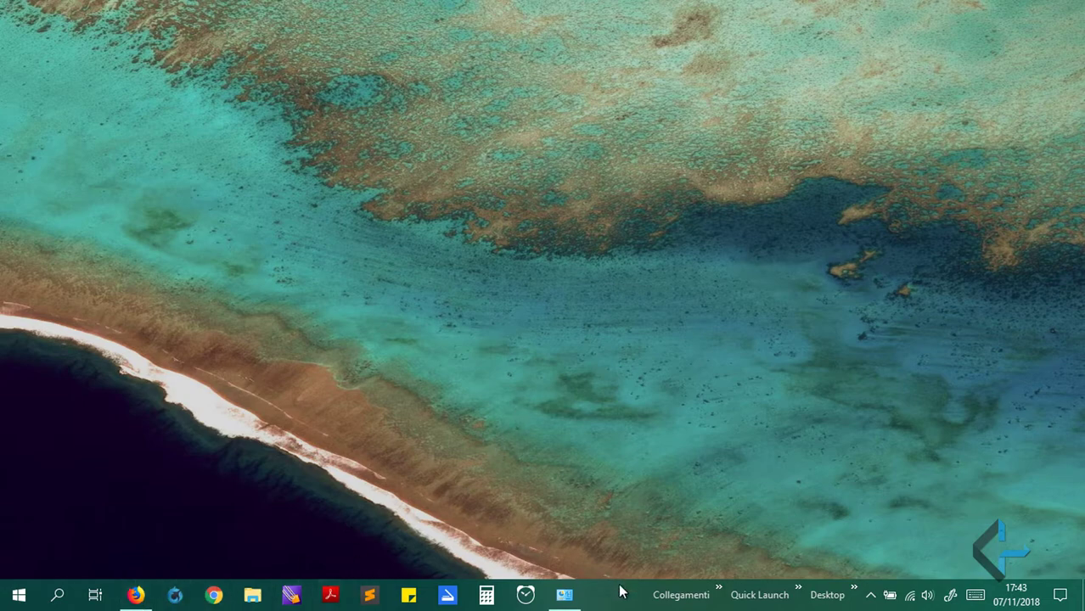
pyautogui.click(563, 596)
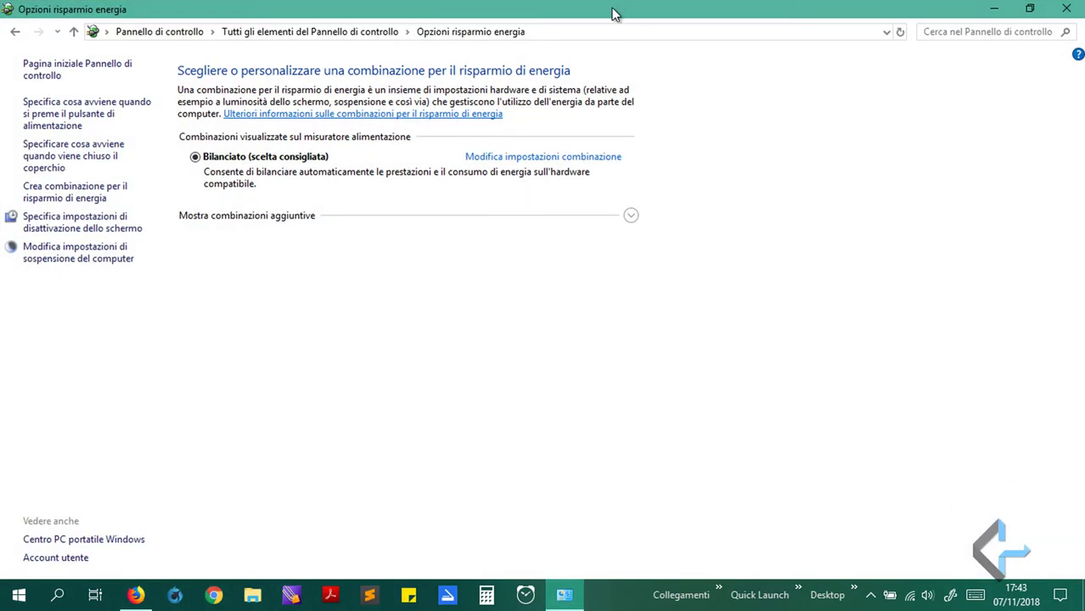
pyautogui.doubleClick(613, 12)
pyautogui.moveTo(611, 17); pyautogui.dragTo(613, 81)
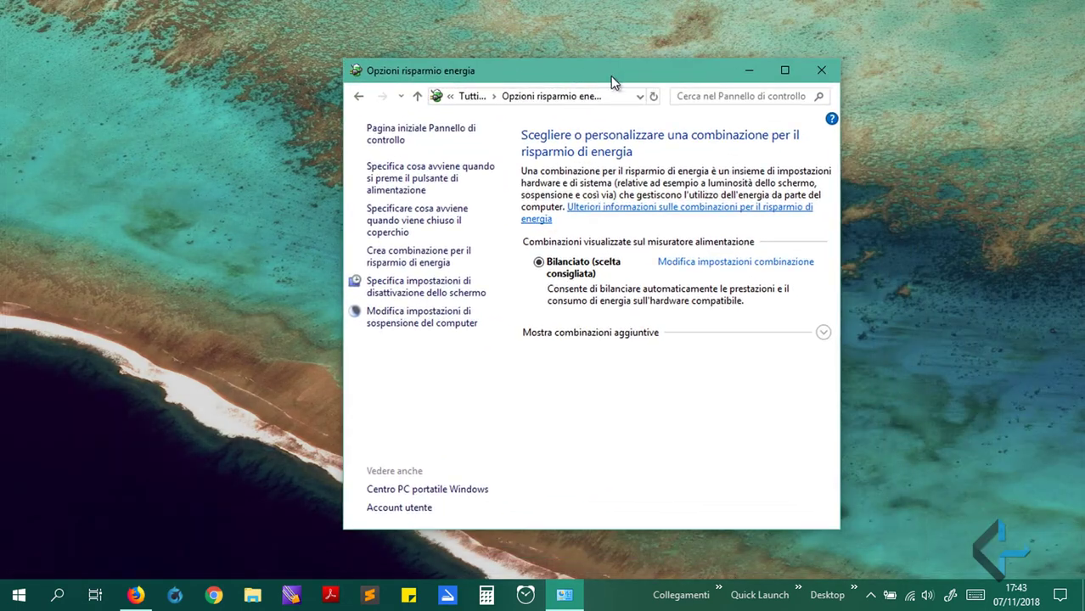
pyautogui.click(795, 73)
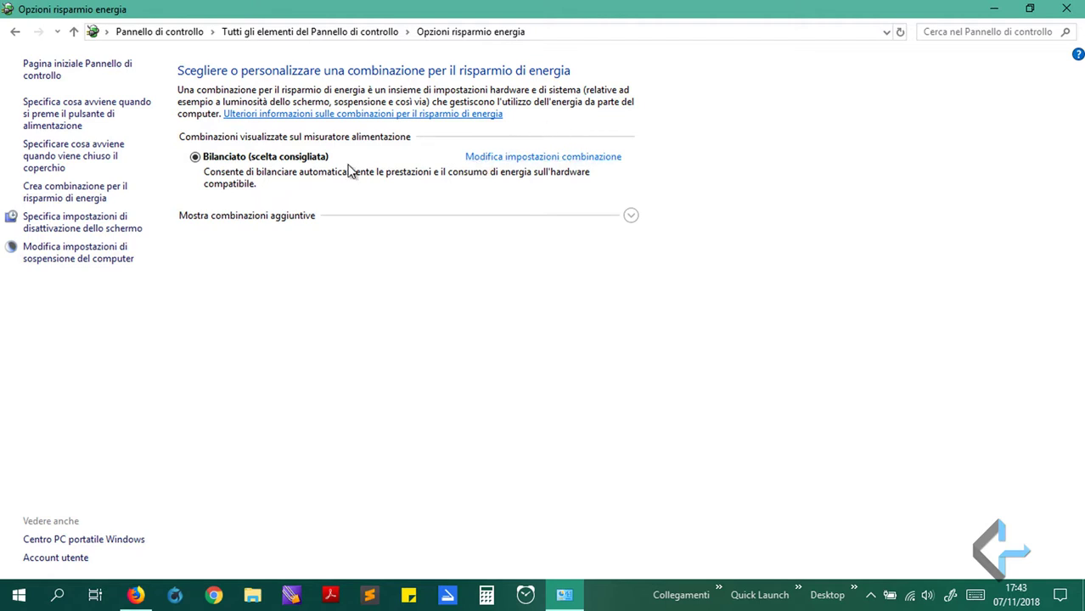
# Review the power button, lid and shutdown settings, and leave the page without saving
pyautogui.click(100, 113)
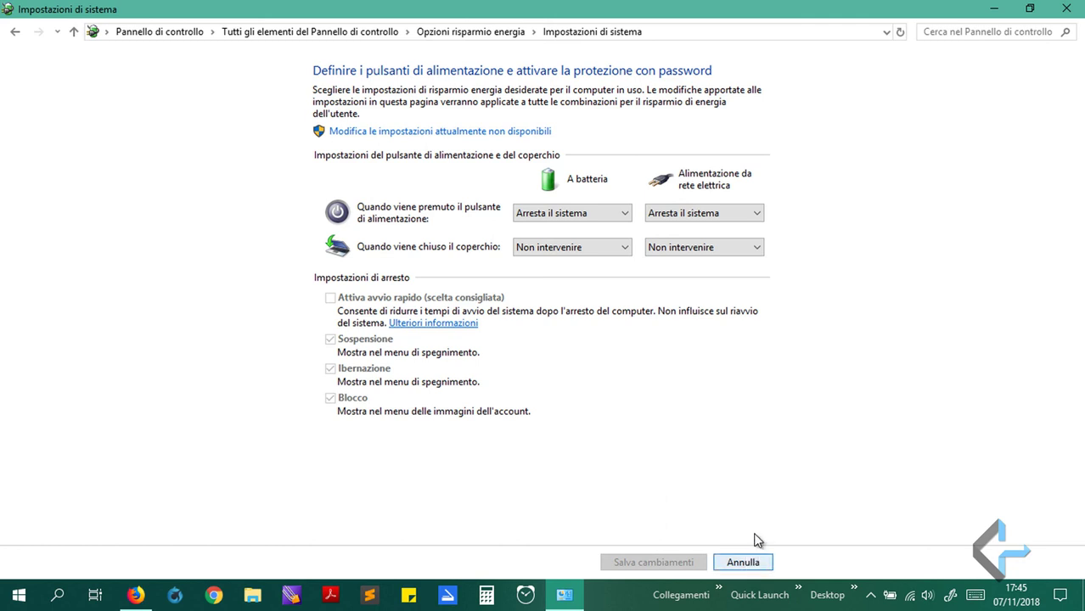
pyautogui.click(750, 566)
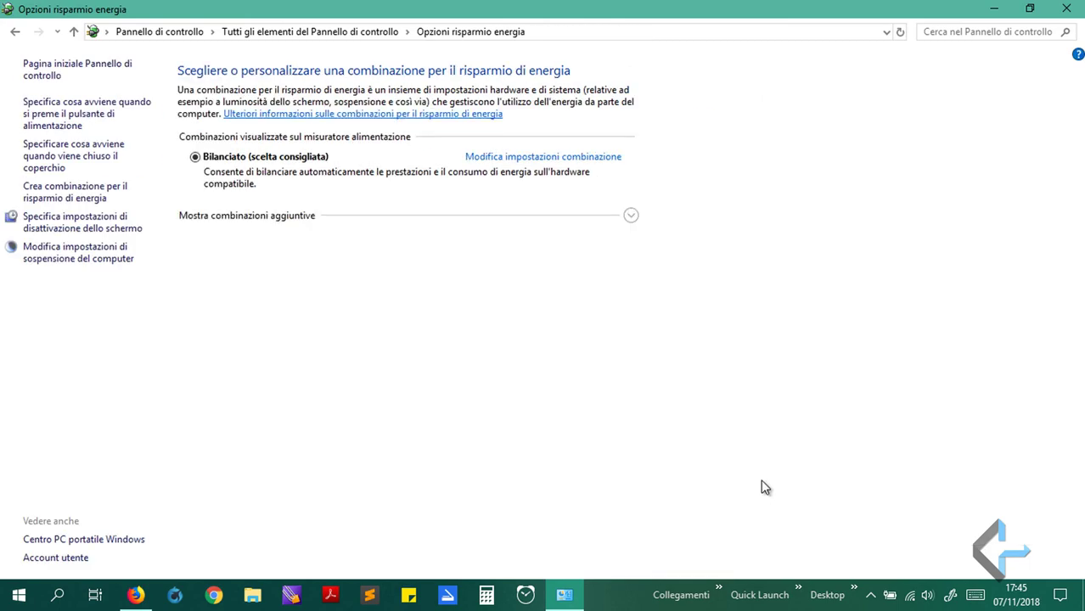